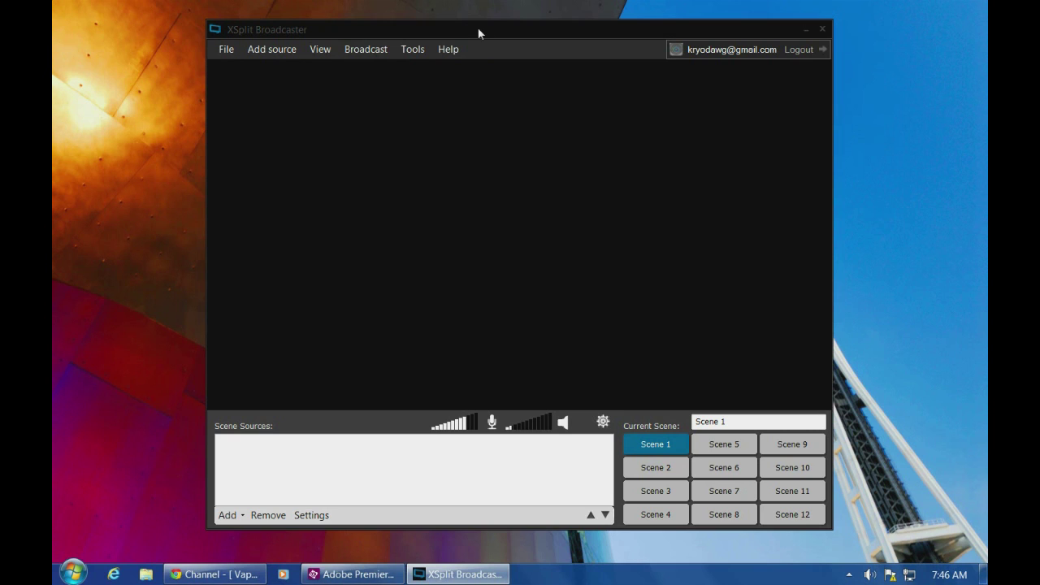
Start a new Custom RTMP channel from the Broadcast menu, then bring the Vapers.tv page forward in Chrome
{"action": "left_click", "coordinate": [376, 53]}
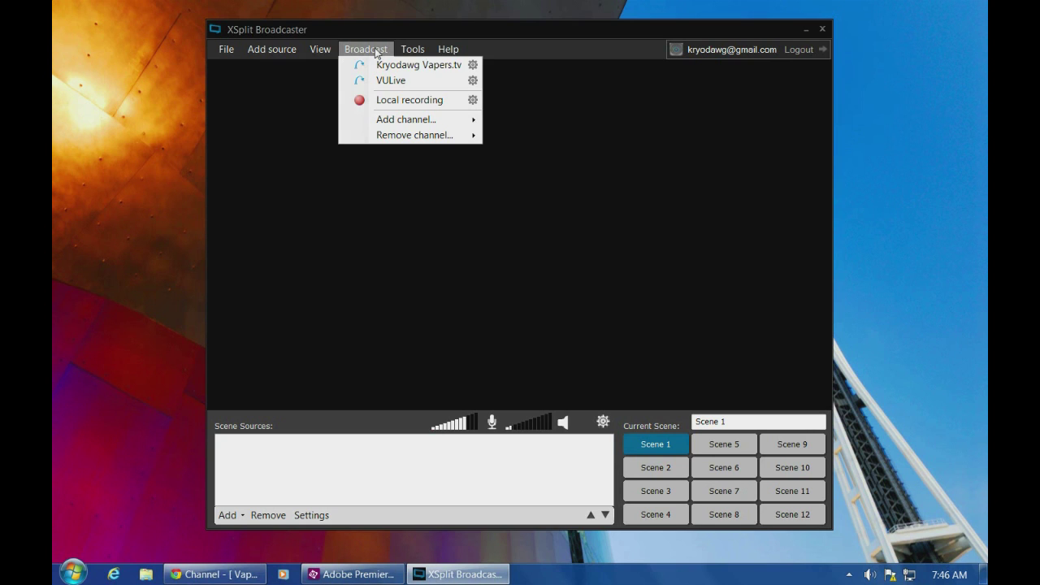
{"action": "mouse_move", "coordinate": [410, 122]}
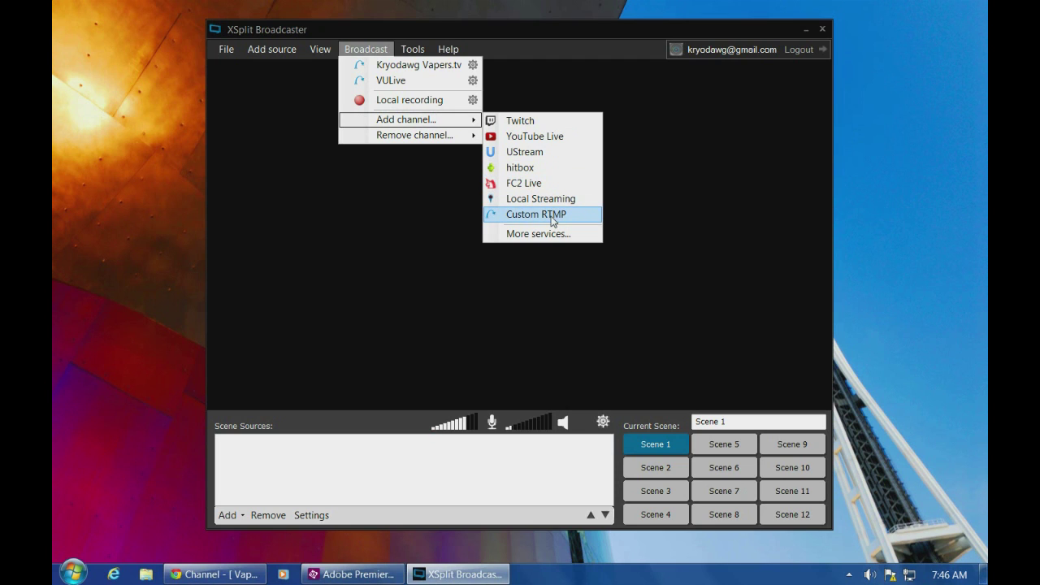
{"action": "left_click", "coordinate": [552, 215]}
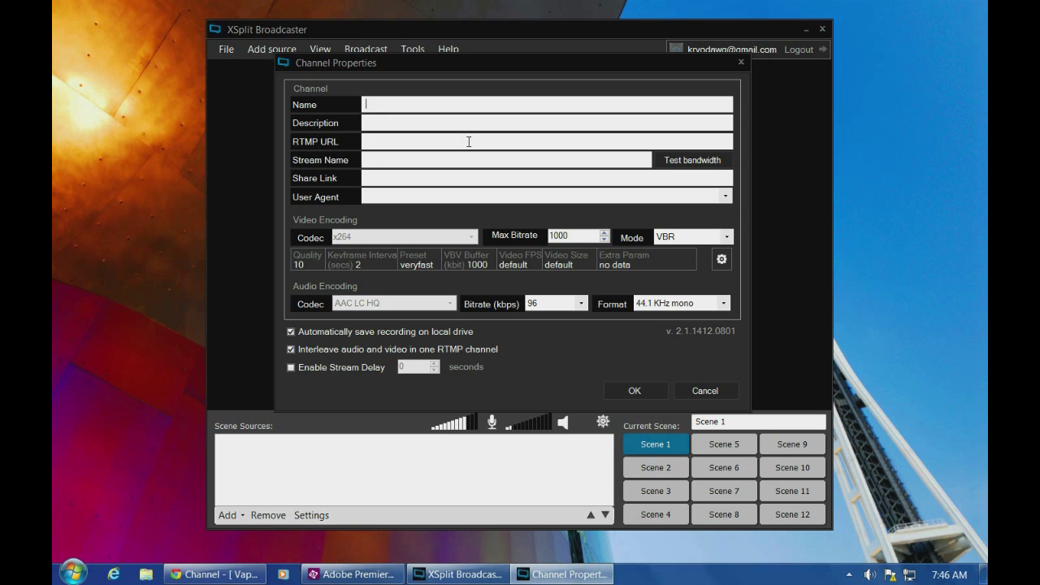
{"action": "left_click", "coordinate": [238, 578]}
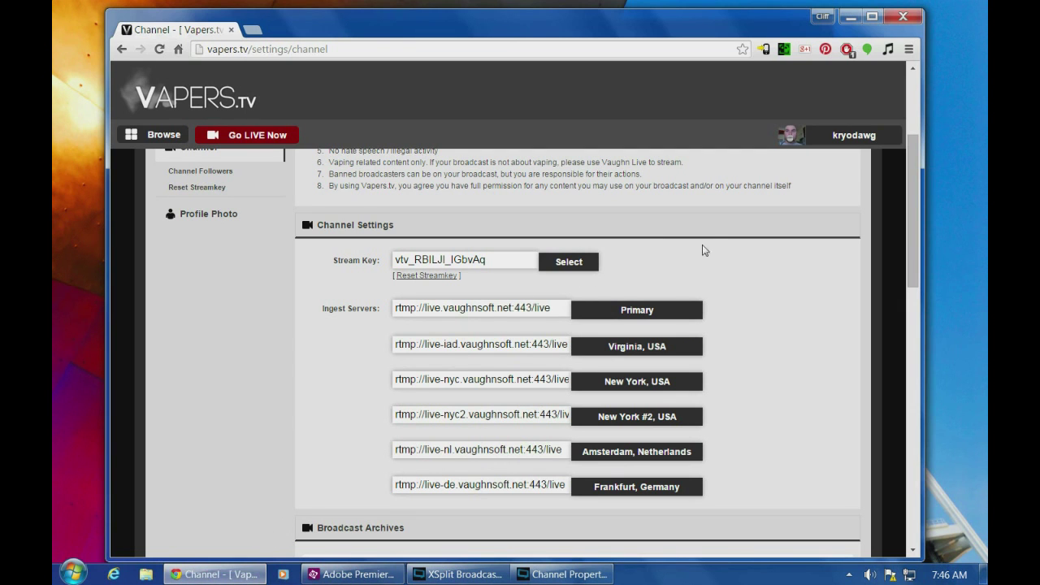
Open the Vapers.tv Channel settings page from the account menu
{"action": "left_click", "coordinate": [845, 137]}
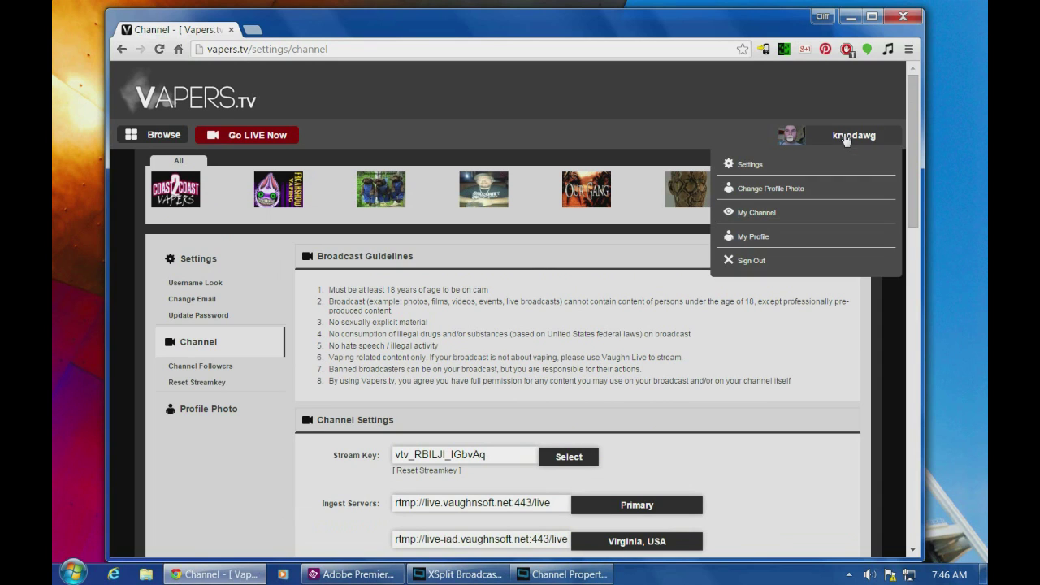
{"action": "left_click", "coordinate": [748, 165]}
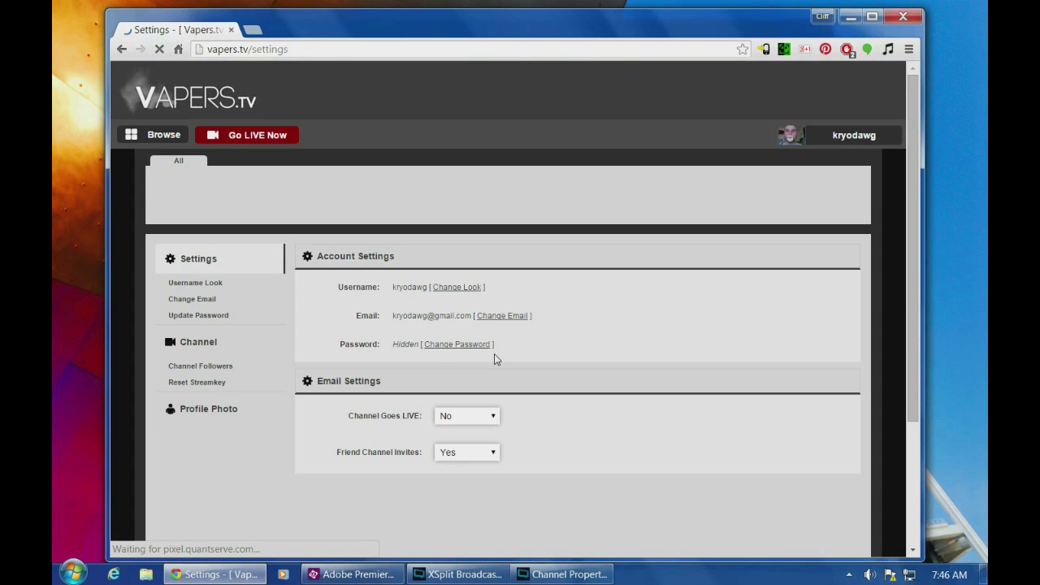
{"action": "left_click", "coordinate": [186, 343]}
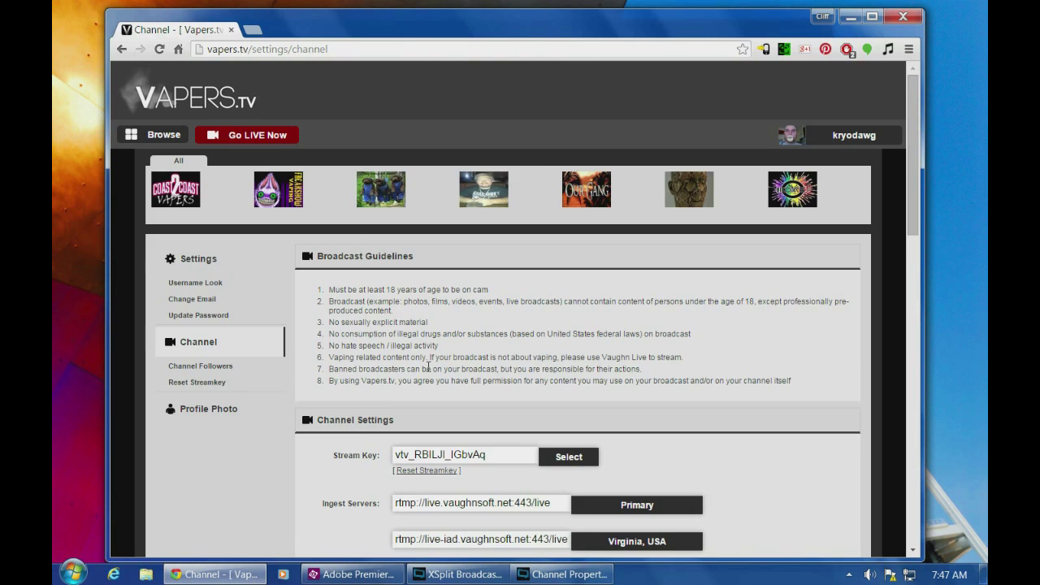
Select and copy the Vapers.tv stream key, then return to XSplit's Channel Properties
{"action": "scroll", "coordinate": [431, 370], "scroll_direction": "down", "scroll_amount": 3}
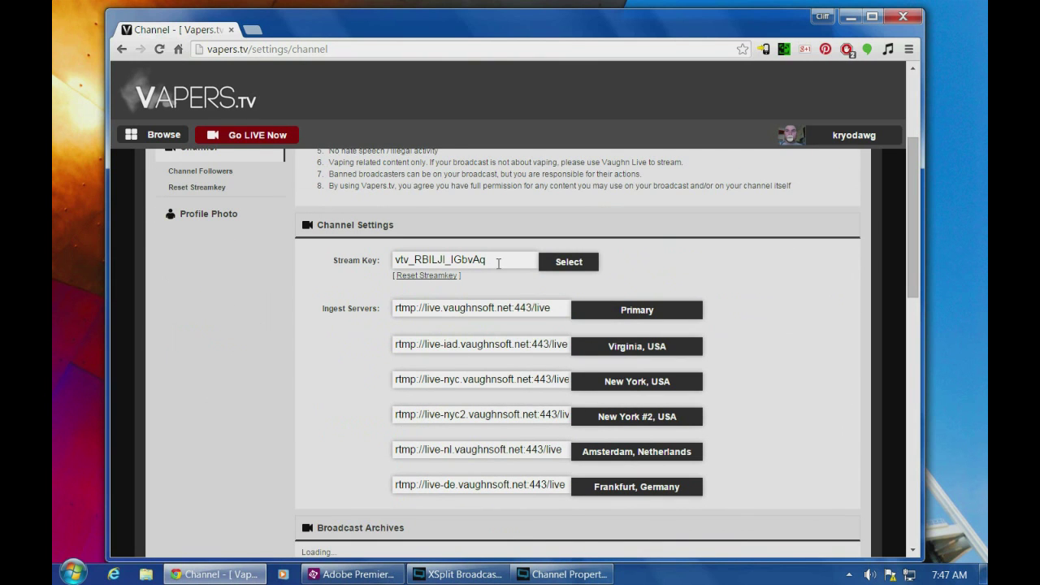
{"action": "left_click", "coordinate": [501, 260]}
{"action": "left_click_drag", "start_coordinate": [501, 260], "coordinate": [373, 257]}
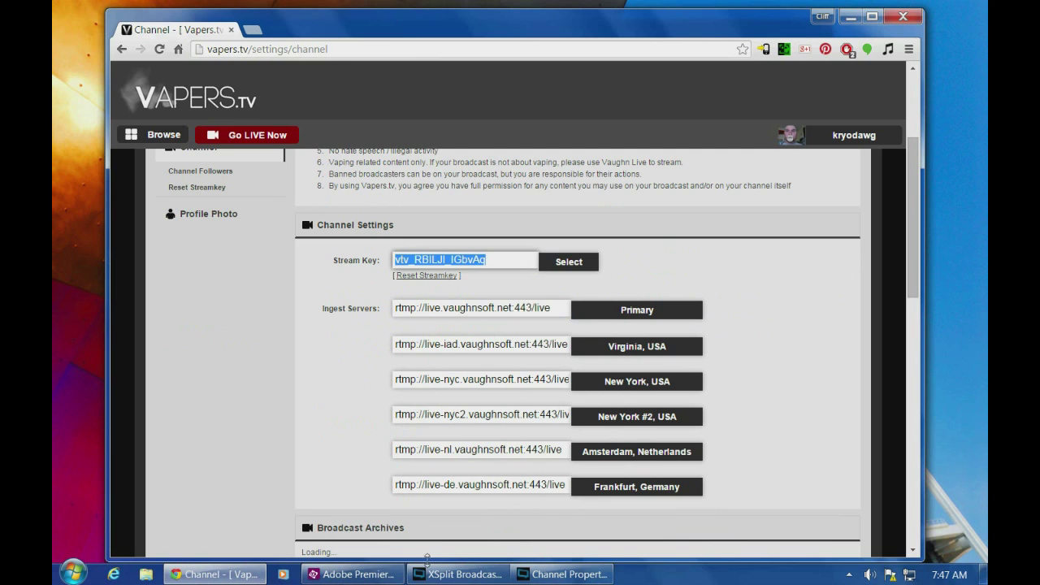
{"action": "left_click", "coordinate": [463, 574]}
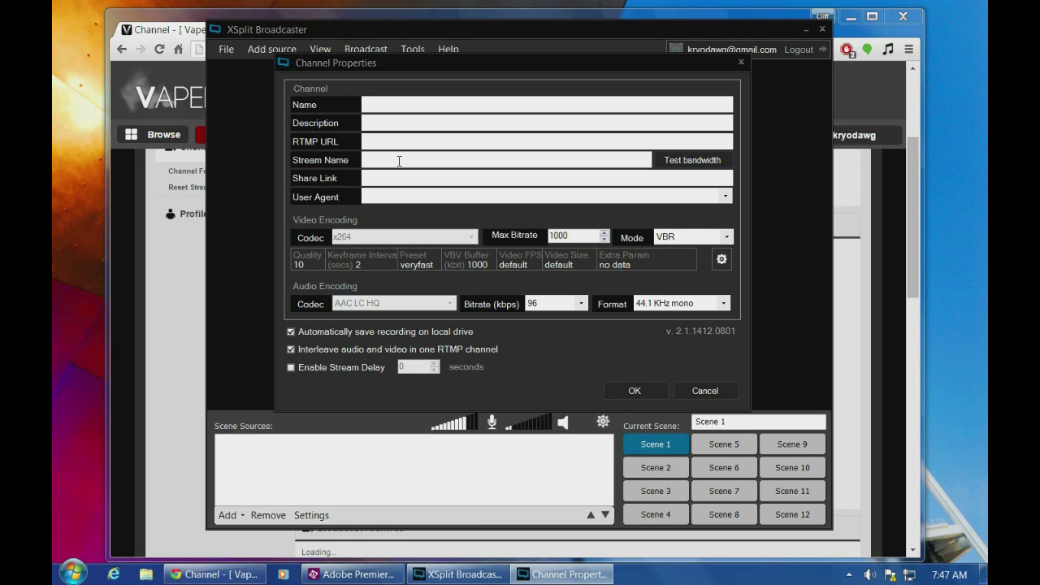
Paste the Vapers.tv stream key into Stream Name, then return to the Vapers.tv channel page
{"action": "left_click", "coordinate": [200, 465]}
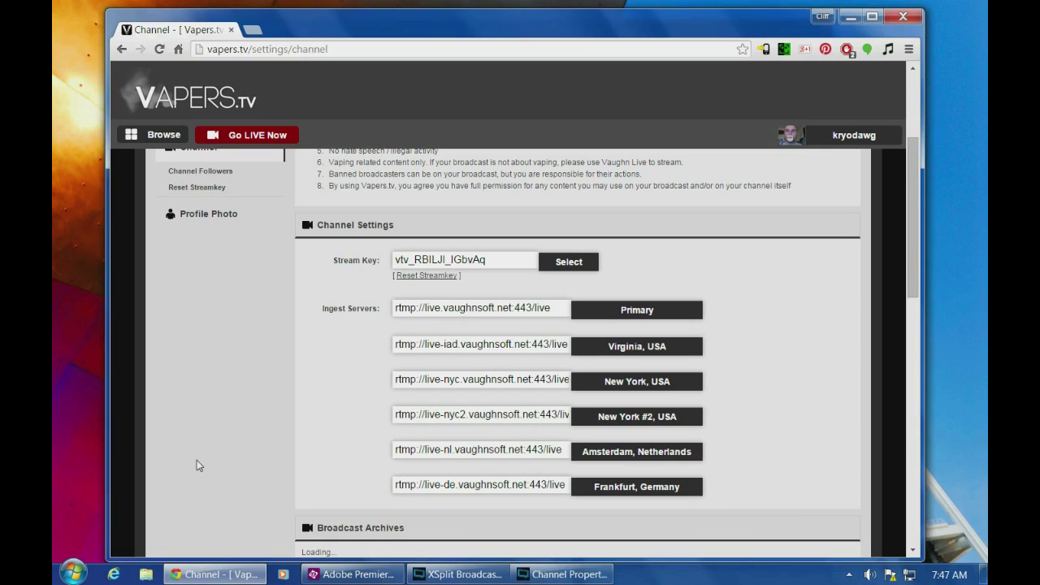
Copy the Vapers.tv Primary ingest server address and return to XSplit's Channel Properties
{"action": "left_click", "coordinate": [608, 311]}
{"action": "key", "text": "ctrl+c"}
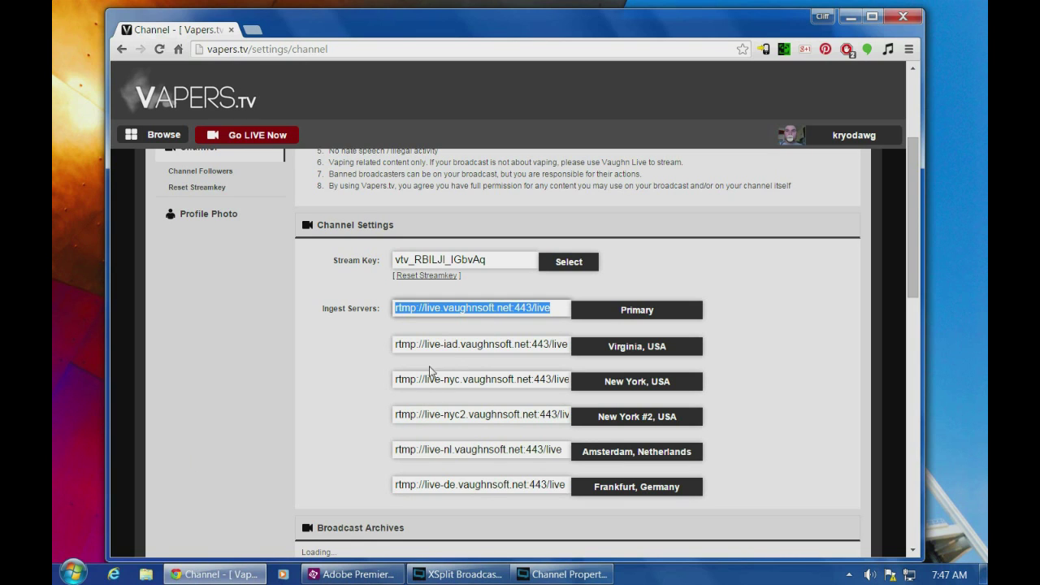
{"action": "left_click", "coordinate": [459, 574]}
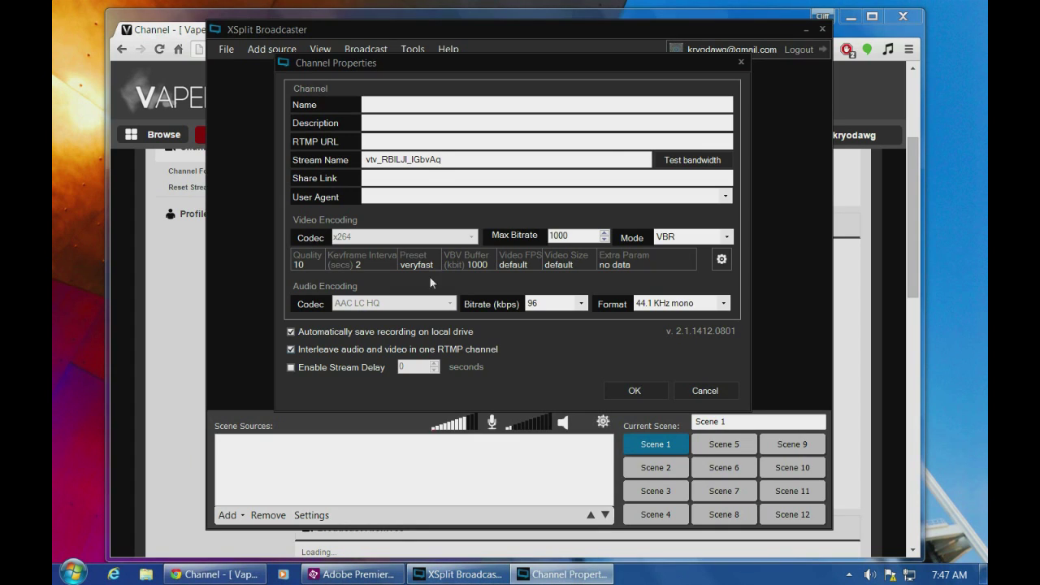
Paste rtmp://live.vaughnsoft.net:443/live as the RTMP URL and name the channel 'test'
{"action": "left_click", "coordinate": [413, 146]}
{"action": "key", "text": "ctrl+v"}
{"action": "left_click", "coordinate": [395, 105]}
{"action": "type", "text": "test"}
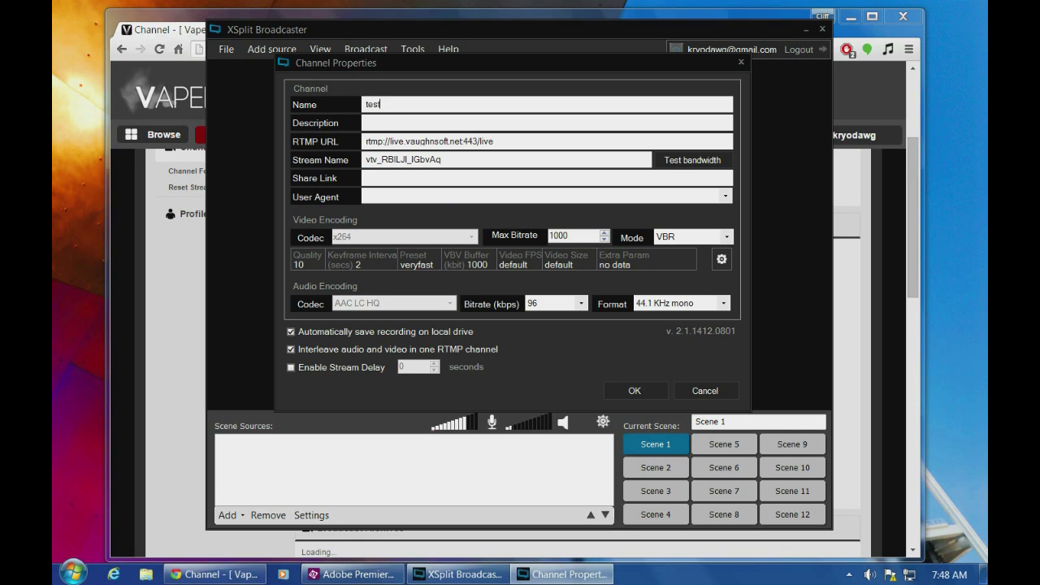
{"action": "left_click", "coordinate": [384, 123]}
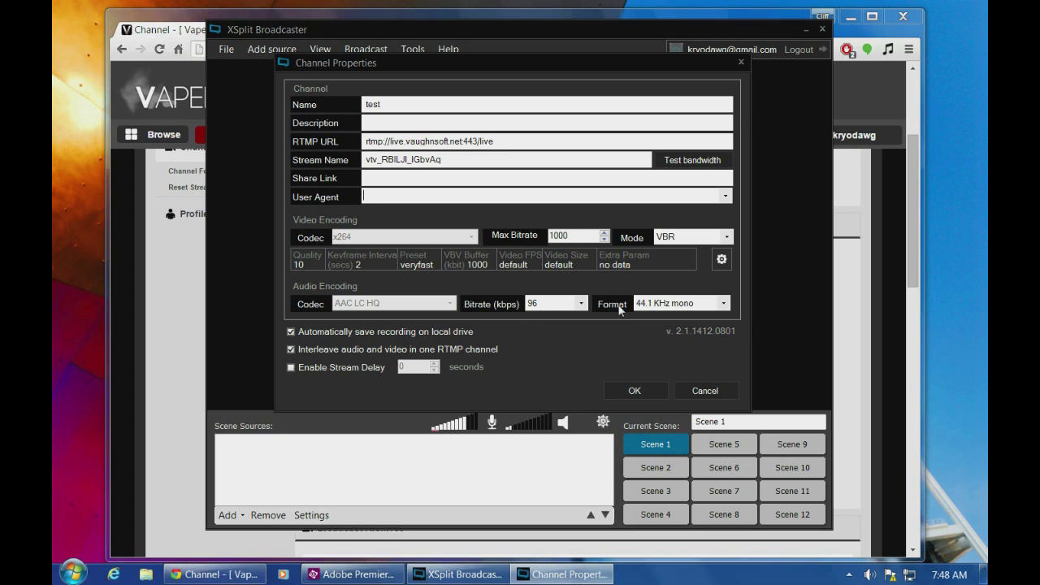
Turn off 'Automatically save recording on local drive' and save the test channel
{"action": "left_click", "coordinate": [290, 331]}
{"action": "left_click", "coordinate": [633, 391]}
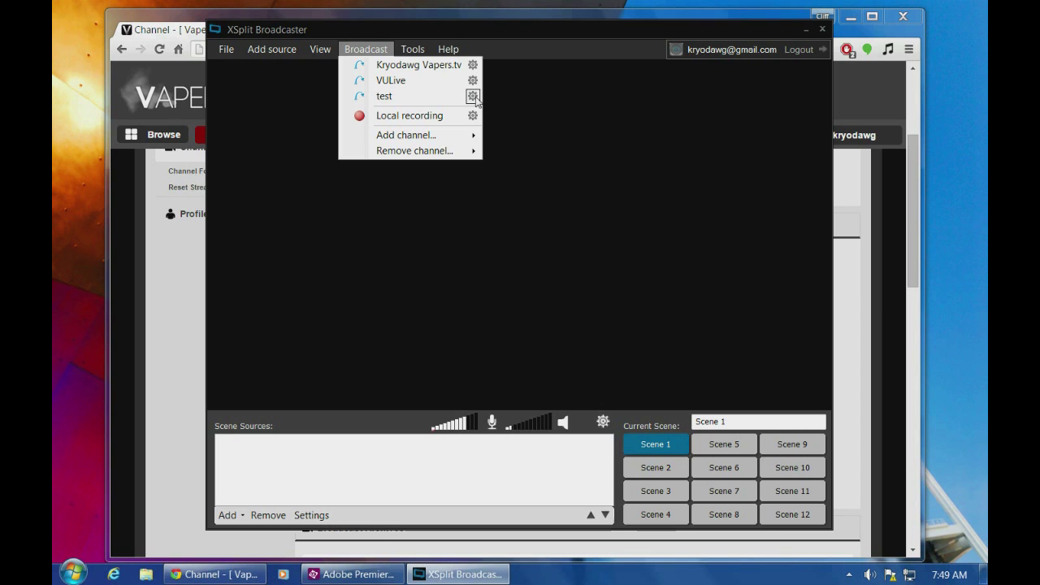
Reopen the test channel's Channel Properties from its gear icon and move the dialog upward
{"action": "left_click", "coordinate": [472, 96]}
{"action": "left_click_drag", "start_coordinate": [451, 110], "coordinate": [447, 70]}
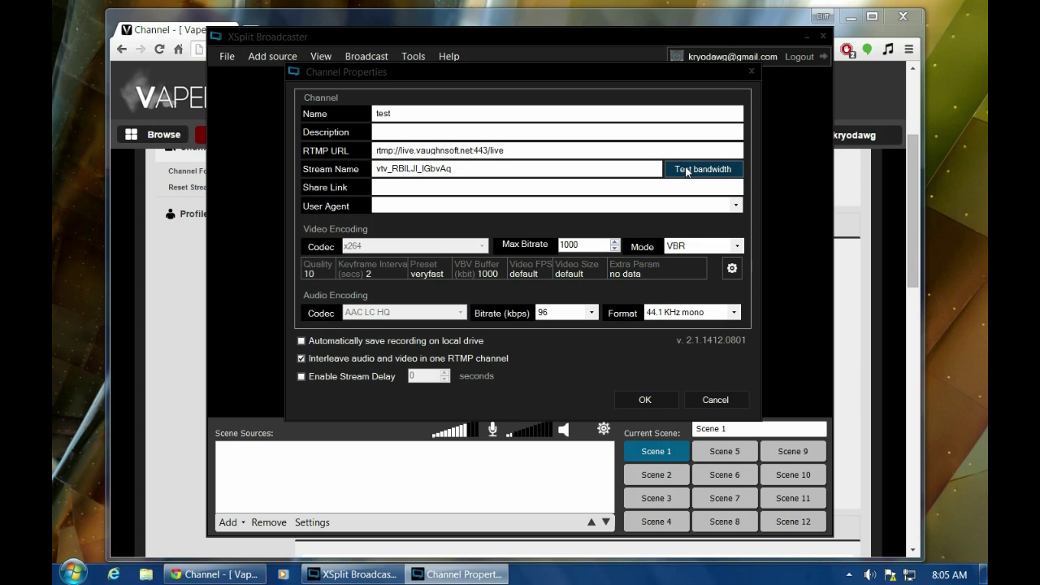
Run a bandwidth test on the test channel, which averages 1077 kbps
{"action": "left_click", "coordinate": [685, 170]}
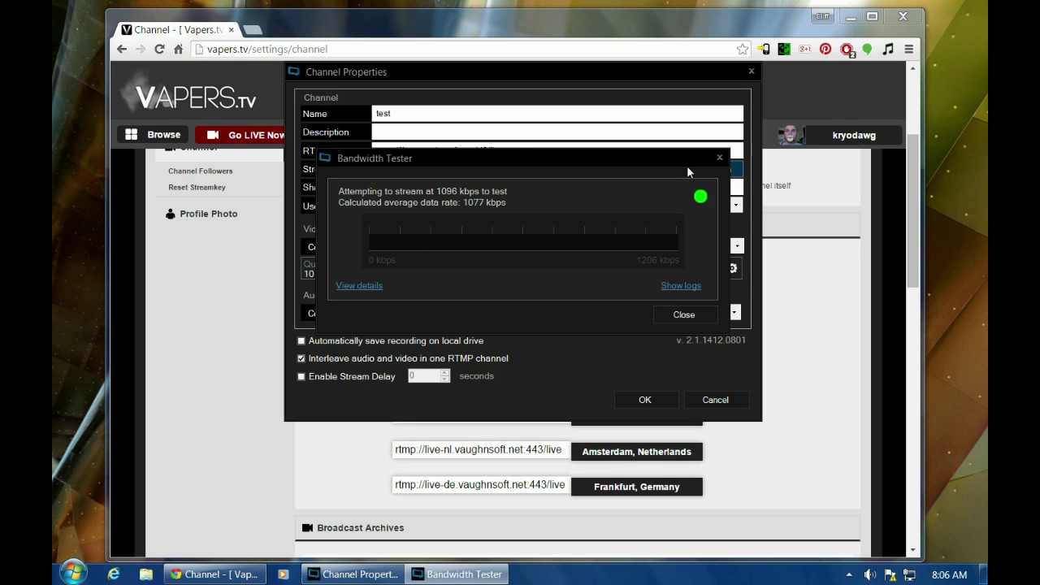
Check the detailed log for 'Test result: Green' and 0 dropped frames, then close the tester
{"action": "left_click", "coordinate": [363, 290]}
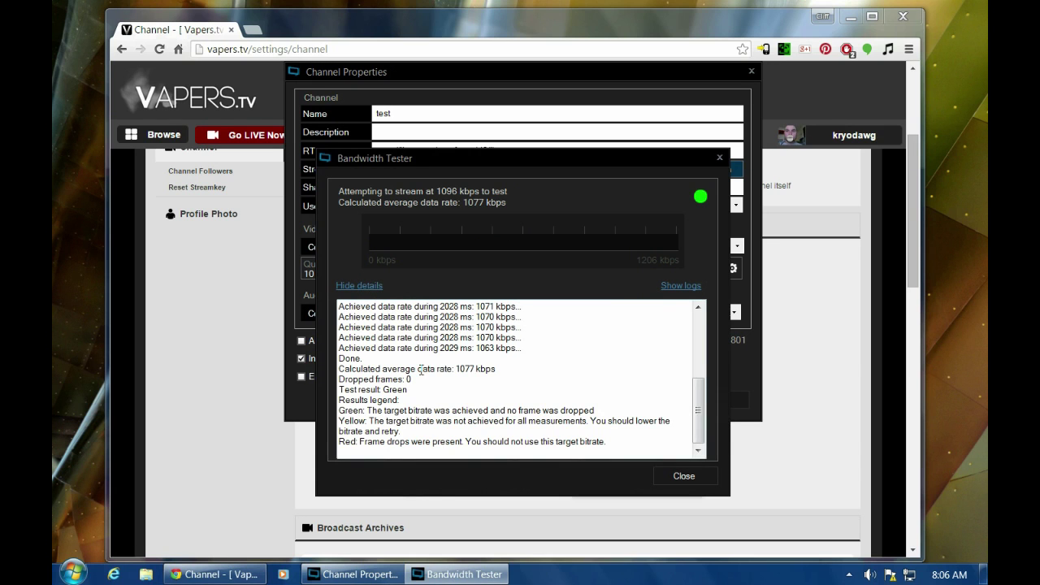
{"action": "left_click_drag", "start_coordinate": [417, 390], "coordinate": [337, 390]}
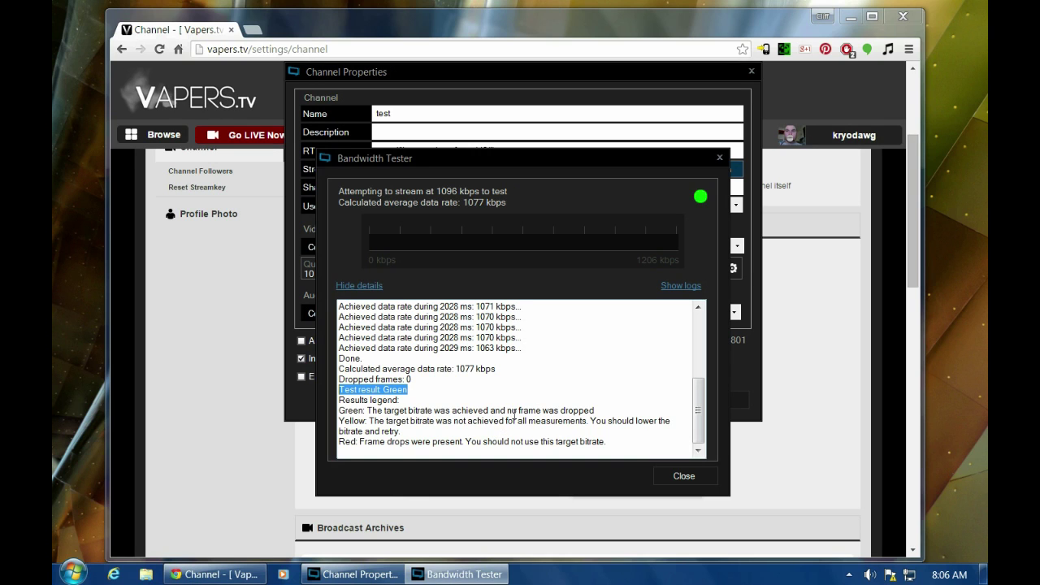
{"action": "left_click", "coordinate": [684, 477]}
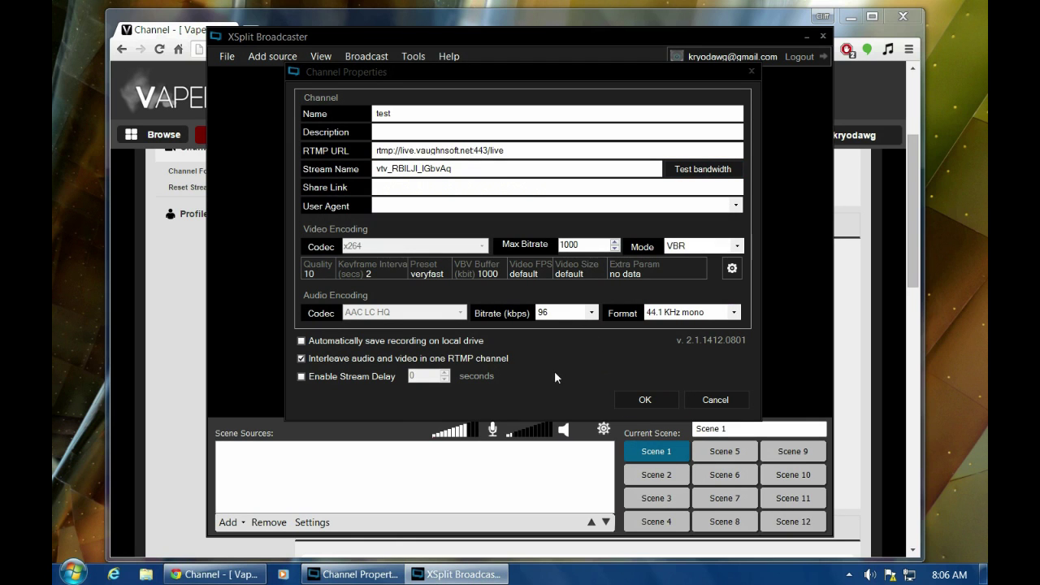
Change the test channel's Max Bitrate from 1000 to 1100 and save the channel properties
{"action": "left_click_drag", "start_coordinate": [590, 243], "coordinate": [549, 240]}
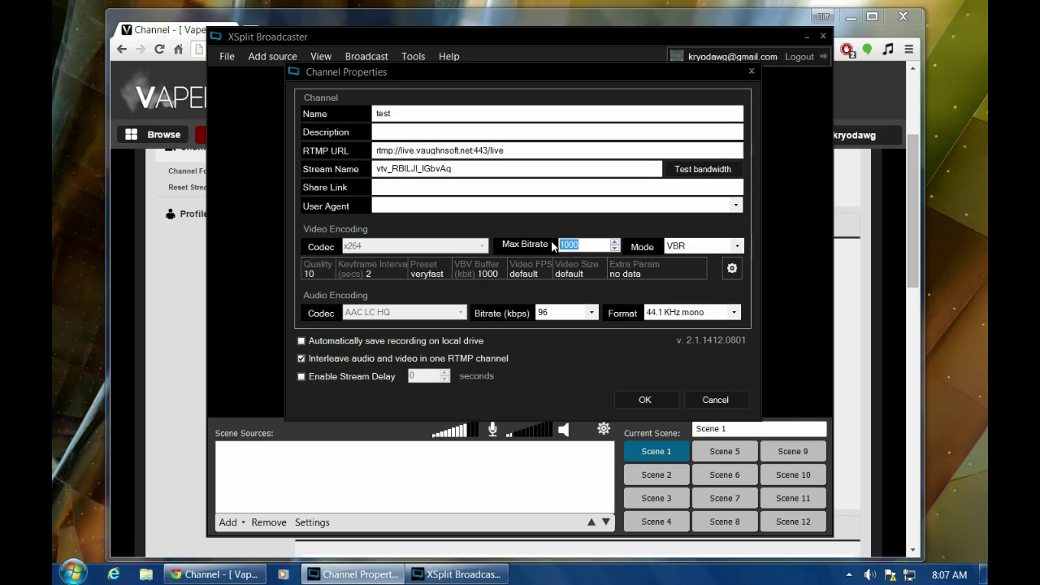
{"action": "type", "text": "900"}
{"action": "left_click_drag", "start_coordinate": [596, 245], "coordinate": [557, 244]}
{"action": "type", "text": "120000"}
{"action": "key", "text": "BackSpace"}
{"action": "key", "text": "BackSpace"}
{"action": "key", "text": "BackSpace"}
{"action": "key", "text": "BackSpace"}
{"action": "key", "text": "BackSpace"}
{"action": "key", "text": "BackSpace"}
{"action": "type", "text": "1100"}
{"action": "left_click", "coordinate": [649, 398]}
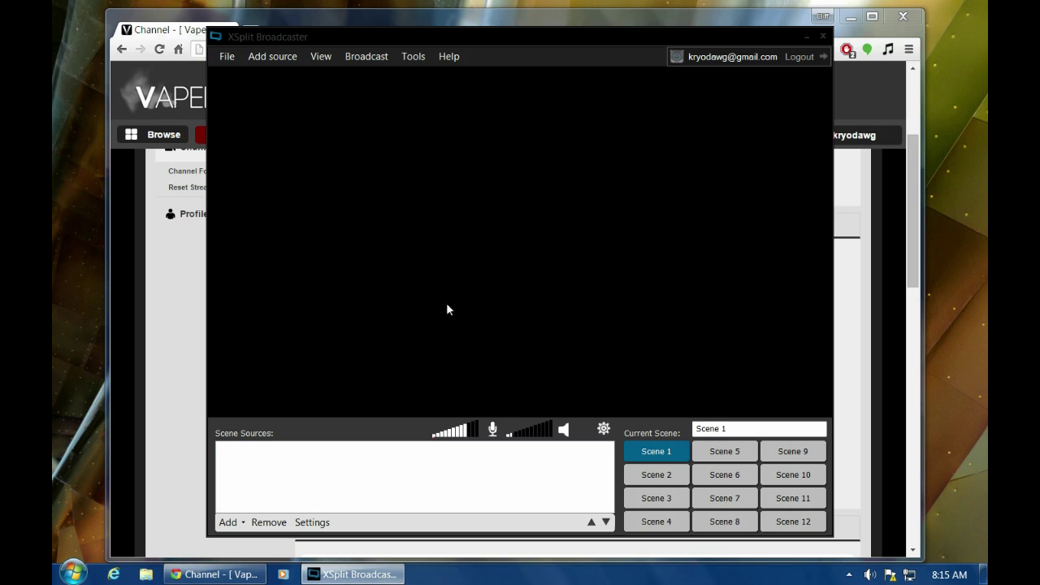
{"action": "left_click", "coordinate": [227, 524]}
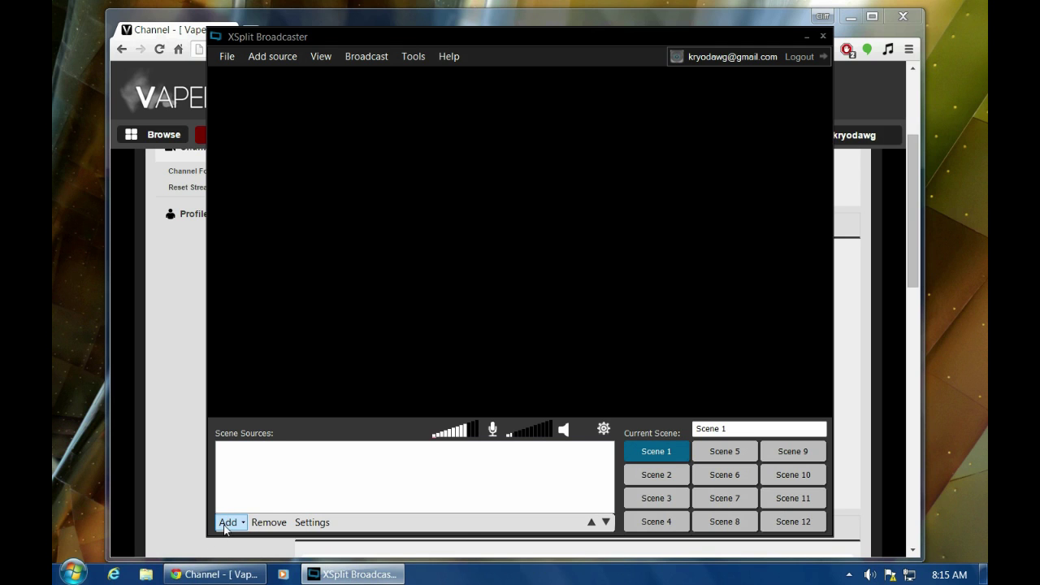
{"action": "left_click", "coordinate": [226, 524]}
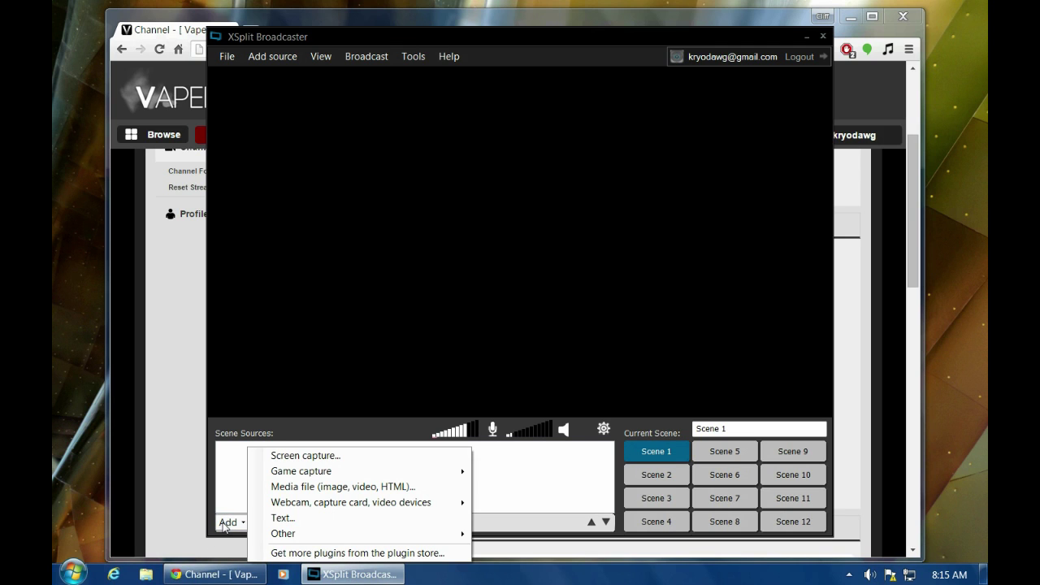
{"action": "left_click", "coordinate": [544, 492]}
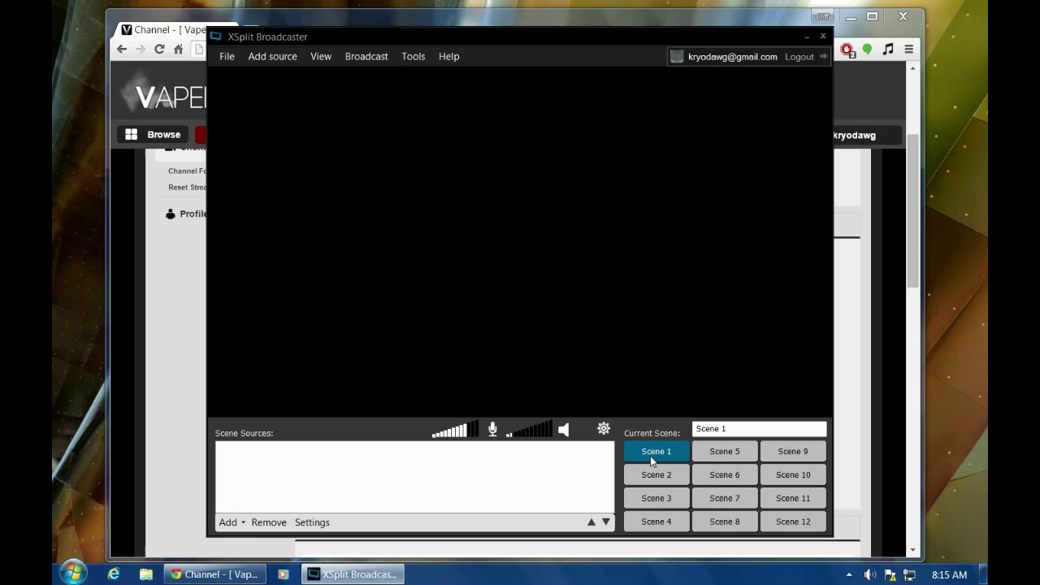
{"action": "left_click", "coordinate": [657, 484]}
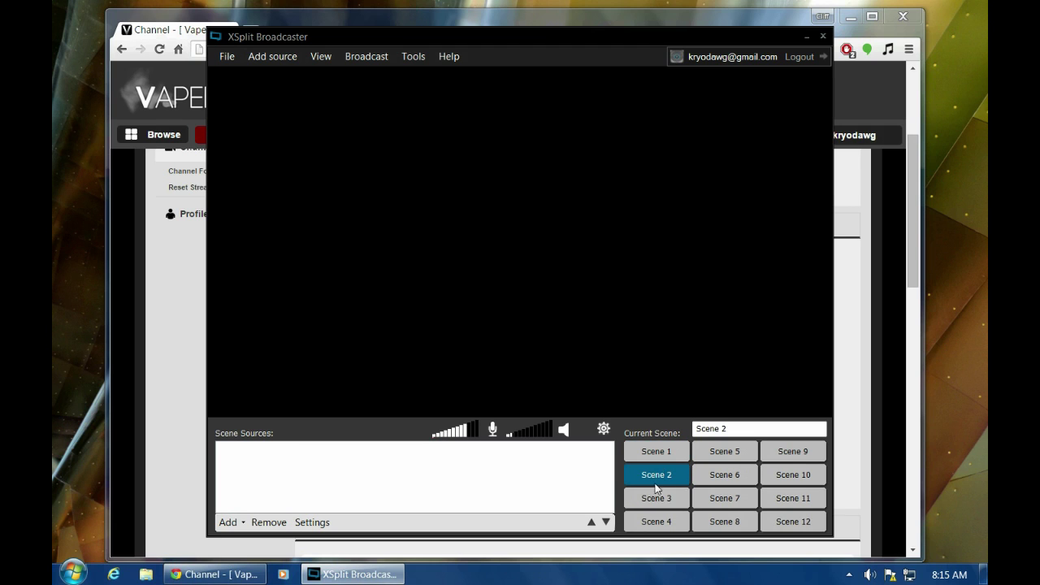
{"action": "left_click", "coordinate": [657, 496]}
{"action": "left_click", "coordinate": [663, 523]}
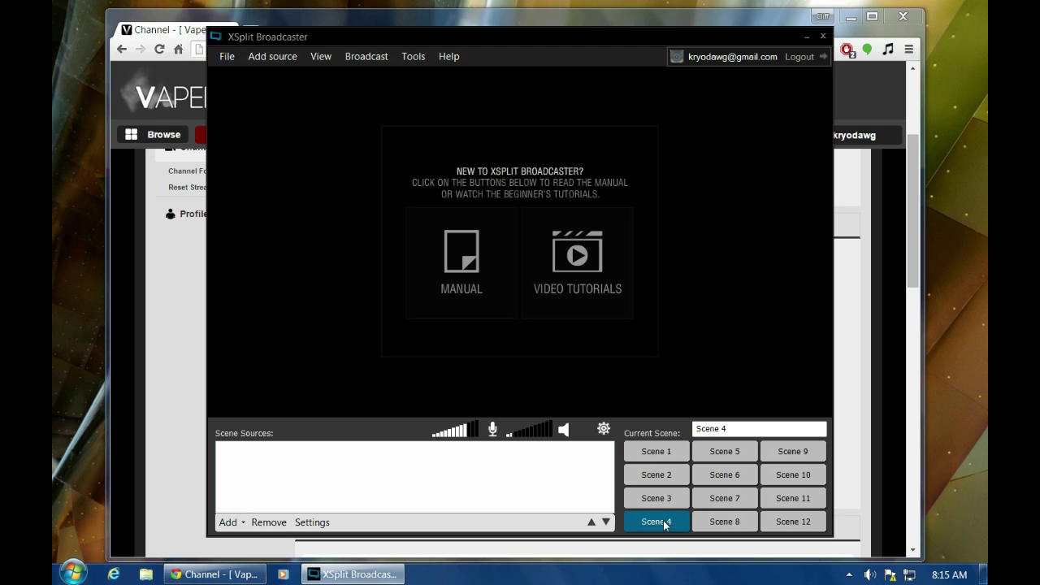
{"action": "left_click", "coordinate": [649, 455]}
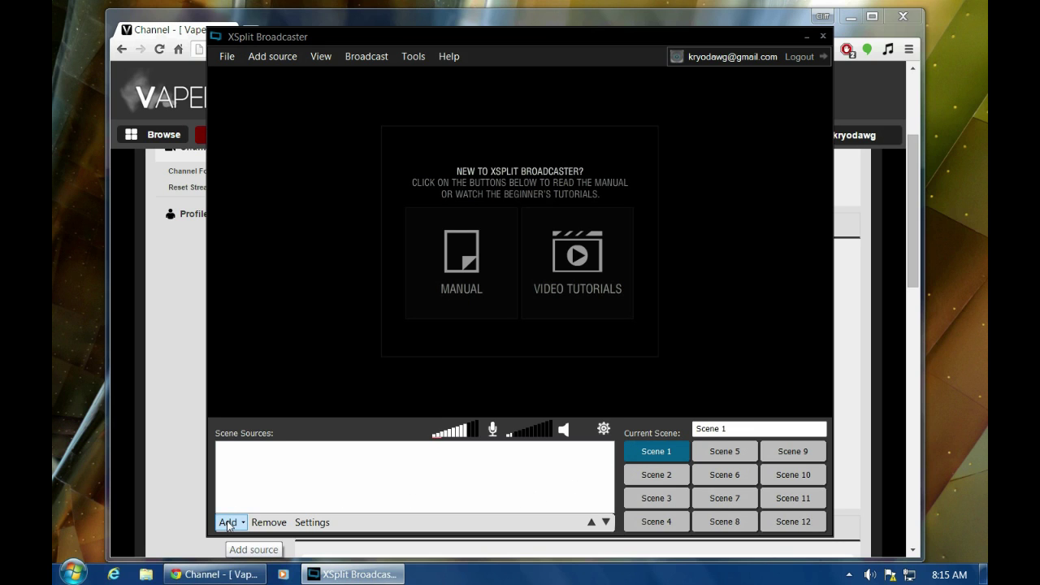
{"action": "left_click", "coordinate": [264, 64]}
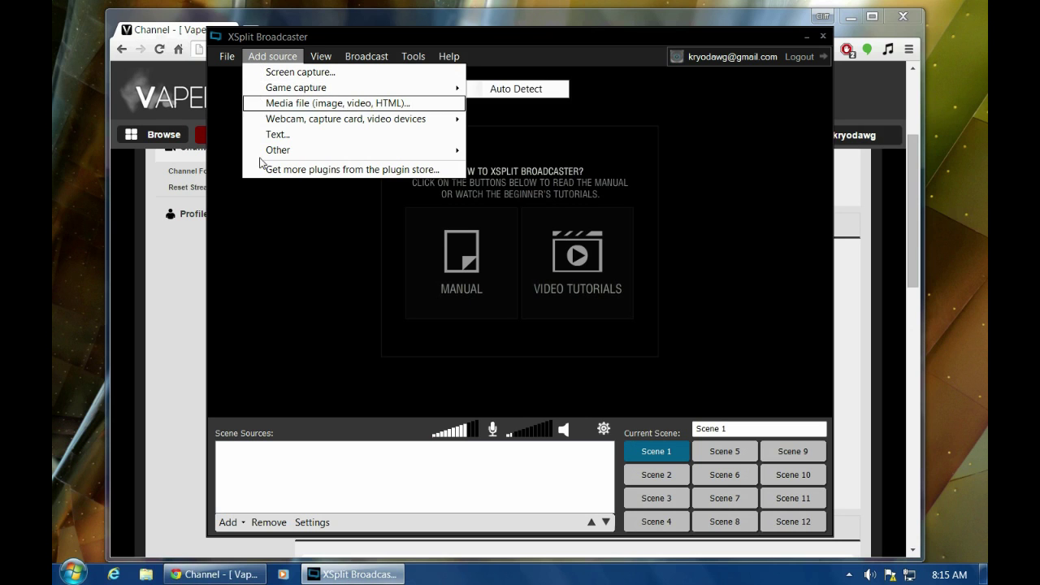
{"action": "left_click", "coordinate": [306, 300]}
{"action": "left_click", "coordinate": [229, 523]}
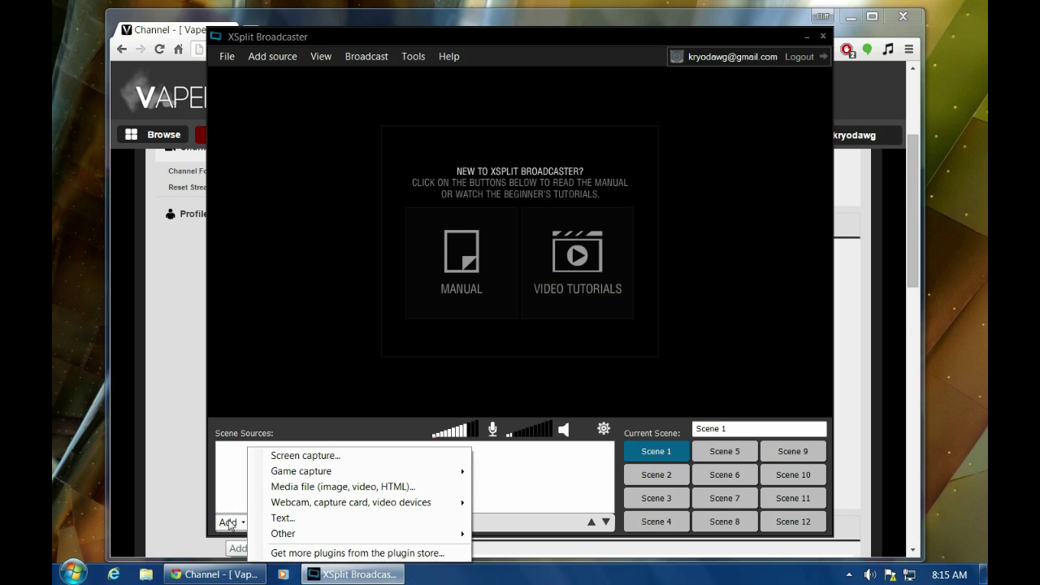
Add images (3).jpeg from the Vapers tv folder to Scene 1 as a media file source
{"action": "left_click", "coordinate": [283, 487]}
{"action": "scroll", "coordinate": [328, 262], "scroll_direction": "up", "scroll_amount": 1}
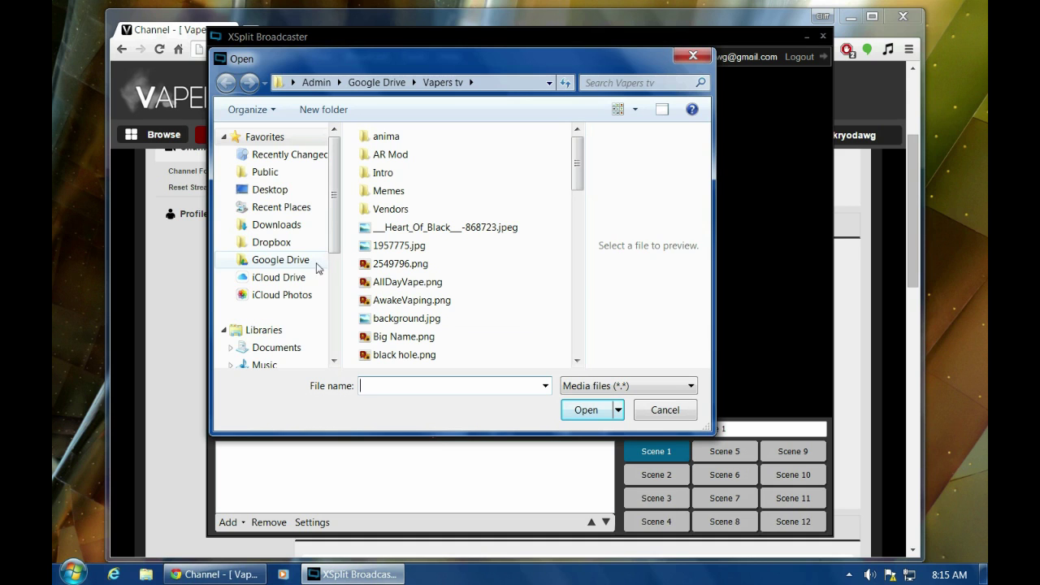
{"action": "left_click", "coordinate": [390, 284]}
{"action": "scroll", "coordinate": [397, 301], "scroll_direction": "down", "scroll_amount": 4}
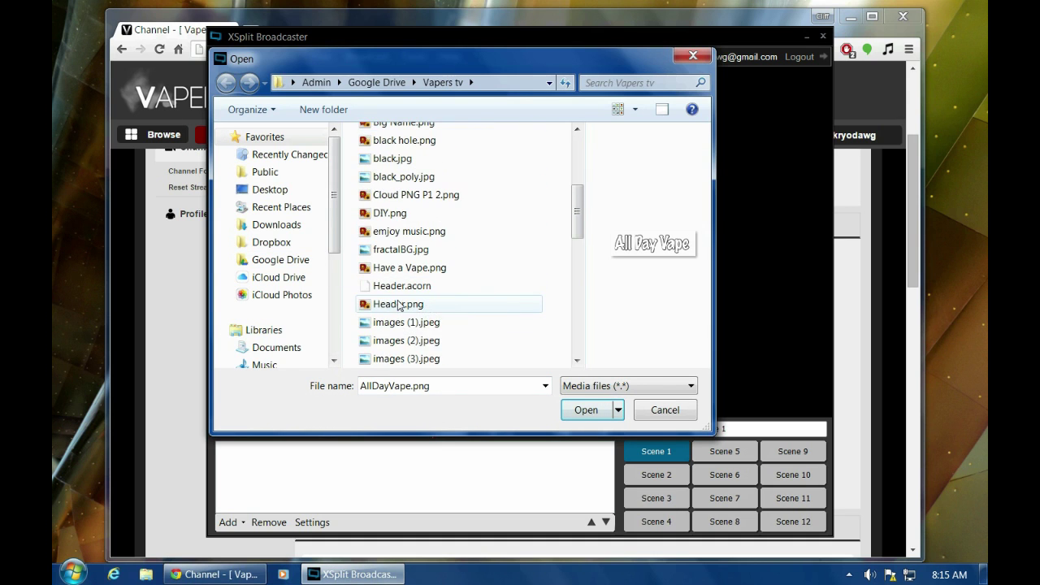
{"action": "scroll", "coordinate": [399, 311], "scroll_direction": "down", "scroll_amount": 2}
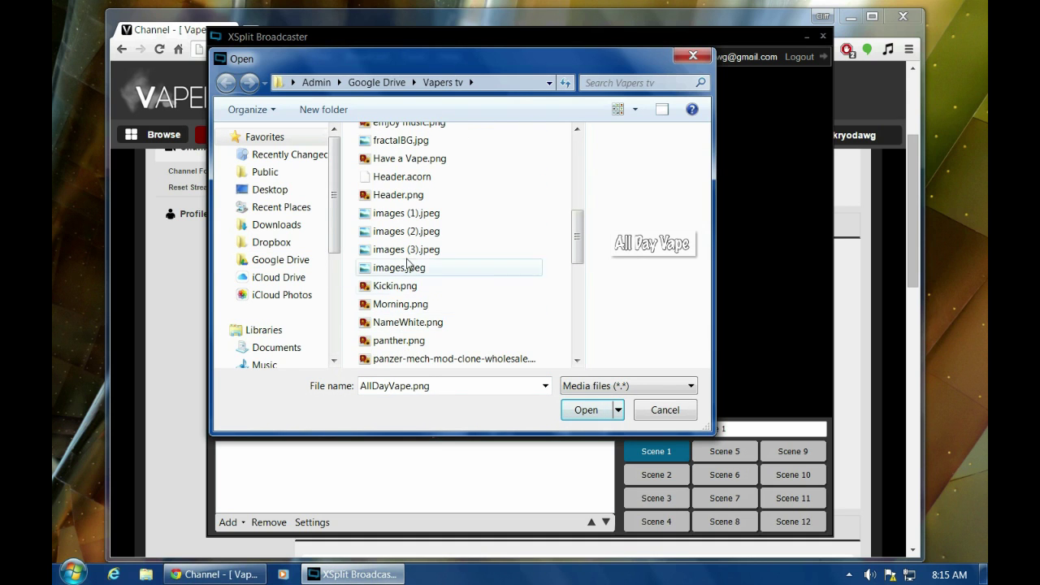
{"action": "left_click", "coordinate": [399, 253]}
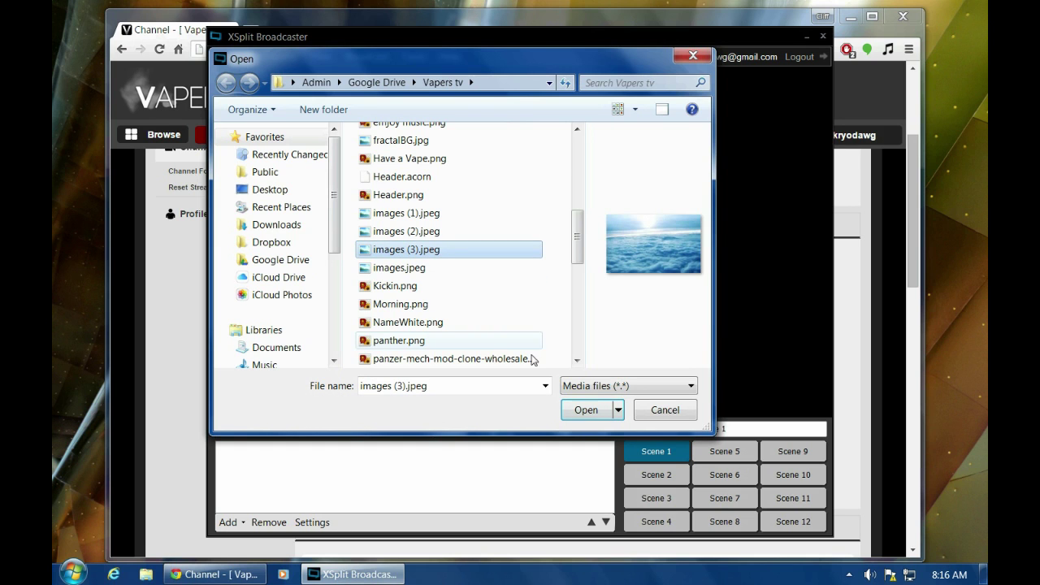
{"action": "left_click", "coordinate": [595, 409]}
Move the clouds image up-left and enlarge it to cover most of the preview
{"action": "left_click_drag", "start_coordinate": [605, 169], "coordinate": [392, 196]}
{"action": "left_click_drag", "start_coordinate": [616, 266], "coordinate": [796, 418]}
{"action": "left_click_drag", "start_coordinate": [433, 264], "coordinate": [316, 210]}
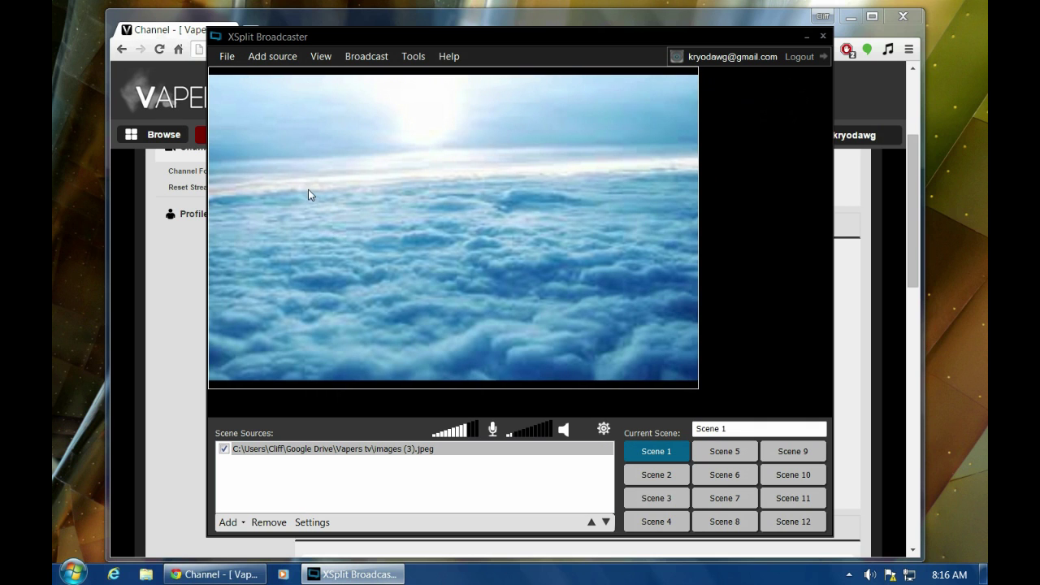
Drag the cloud image's corner to enlarge it further across the preview
{"action": "left_click_drag", "start_coordinate": [704, 391], "coordinate": [843, 429]}
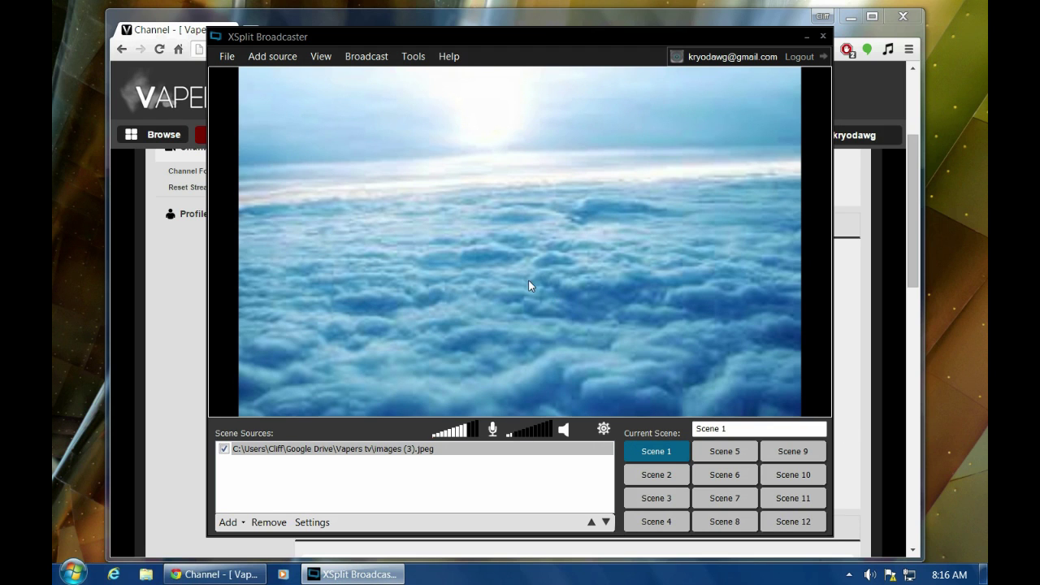
{"action": "right_click", "coordinate": [378, 229]}
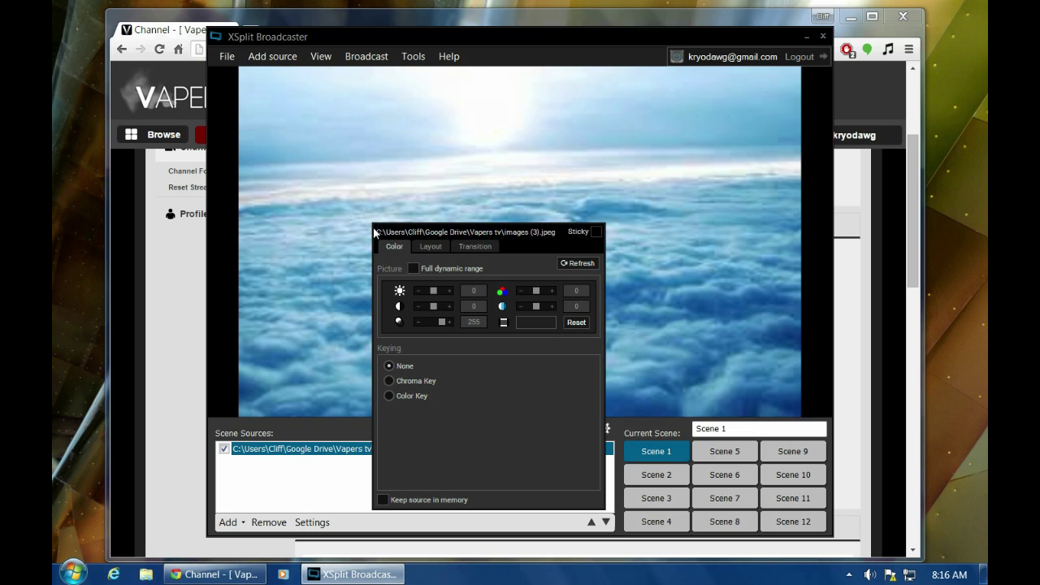
{"action": "left_click", "coordinate": [369, 230]}
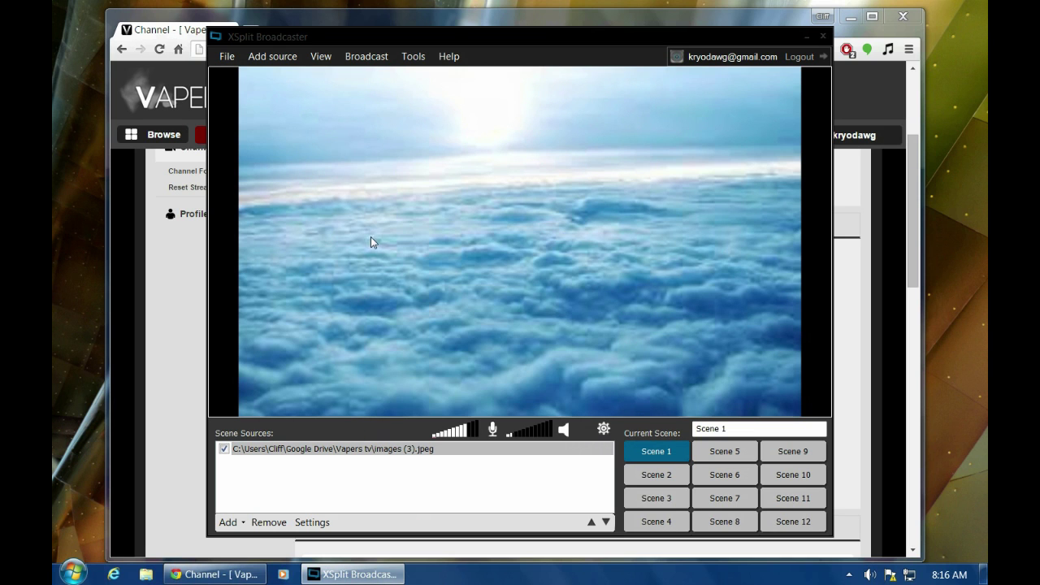
{"action": "right_click", "coordinate": [370, 238]}
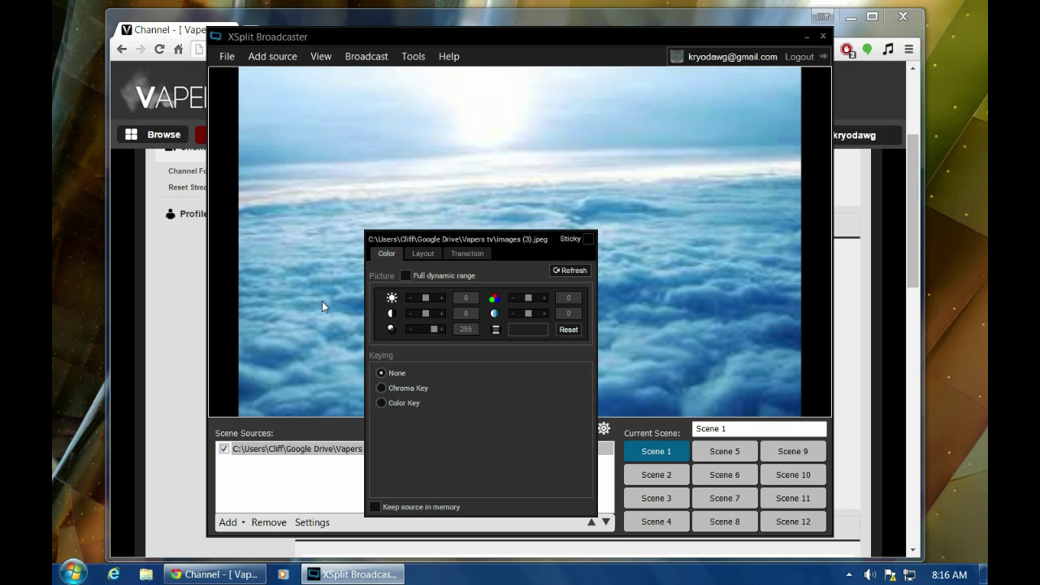
{"action": "left_click", "coordinate": [279, 476]}
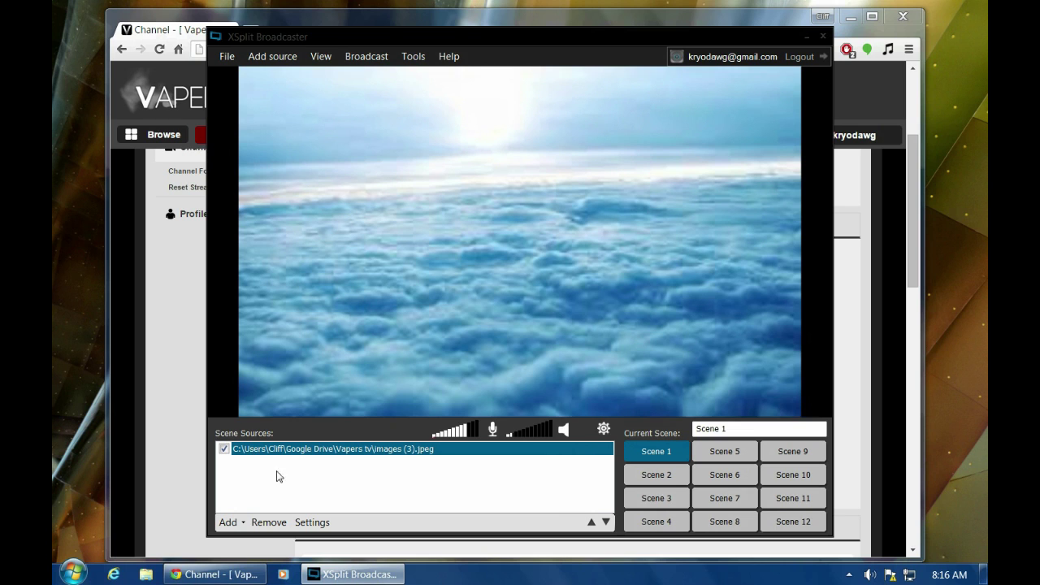
Turn off Keep Aspect Ratio in the cloud source's Layout settings and stretch it to fill 960×540
{"action": "left_click", "coordinate": [323, 523]}
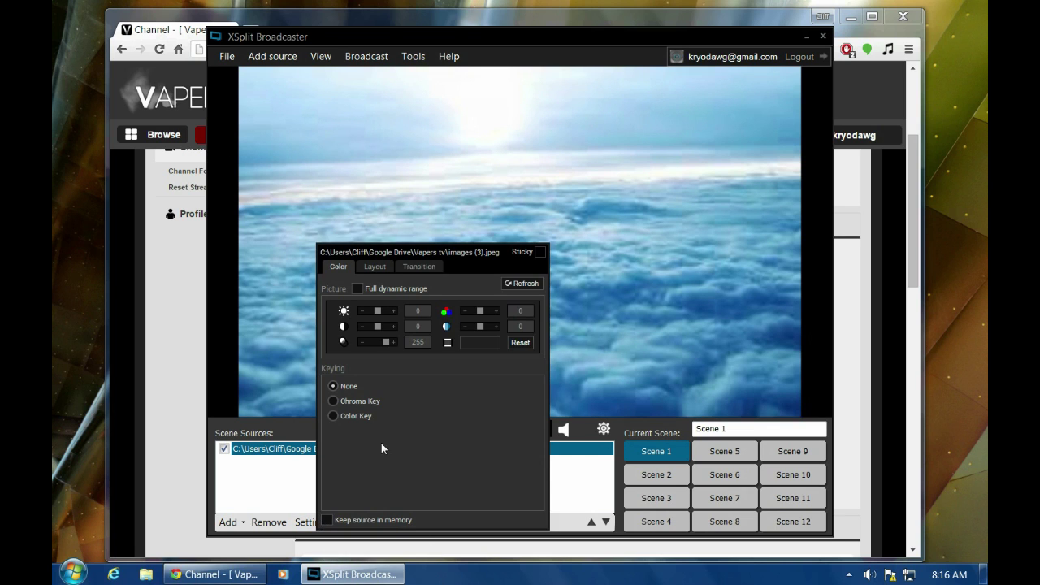
{"action": "left_click", "coordinate": [374, 268]}
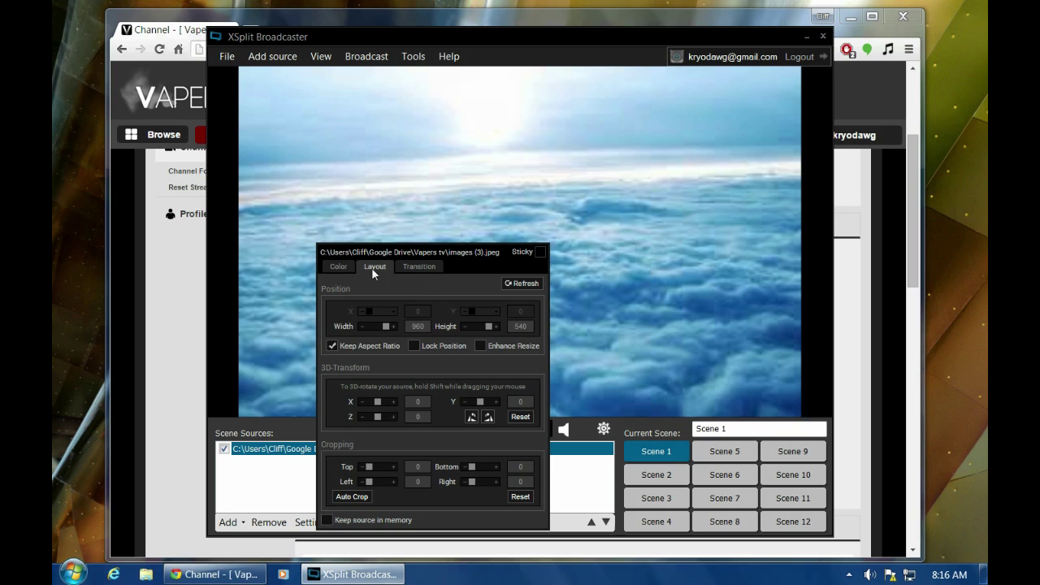
{"action": "left_click", "coordinate": [331, 346]}
{"action": "left_click", "coordinate": [332, 346]}
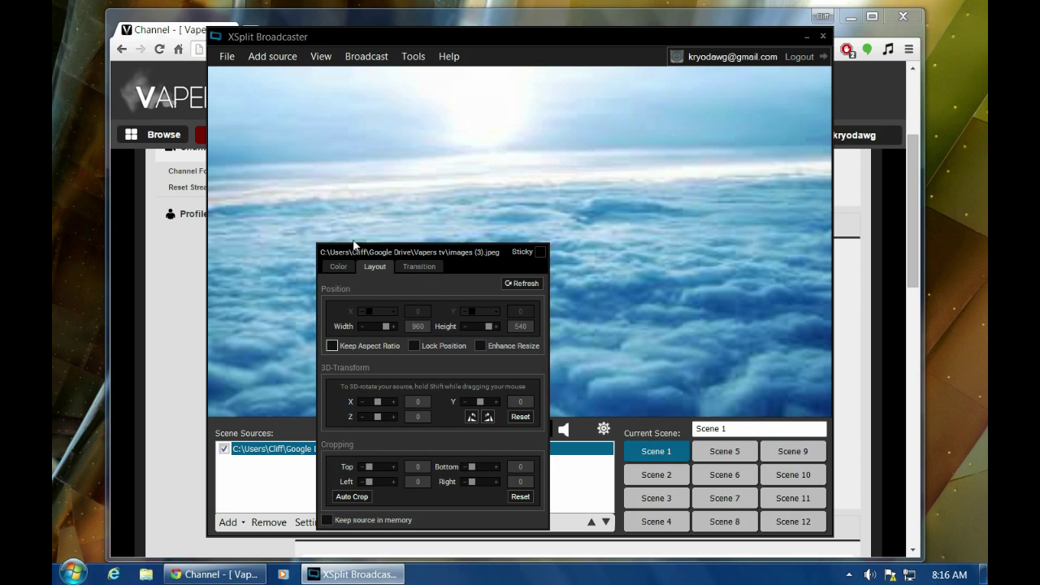
{"action": "left_click", "coordinate": [412, 185]}
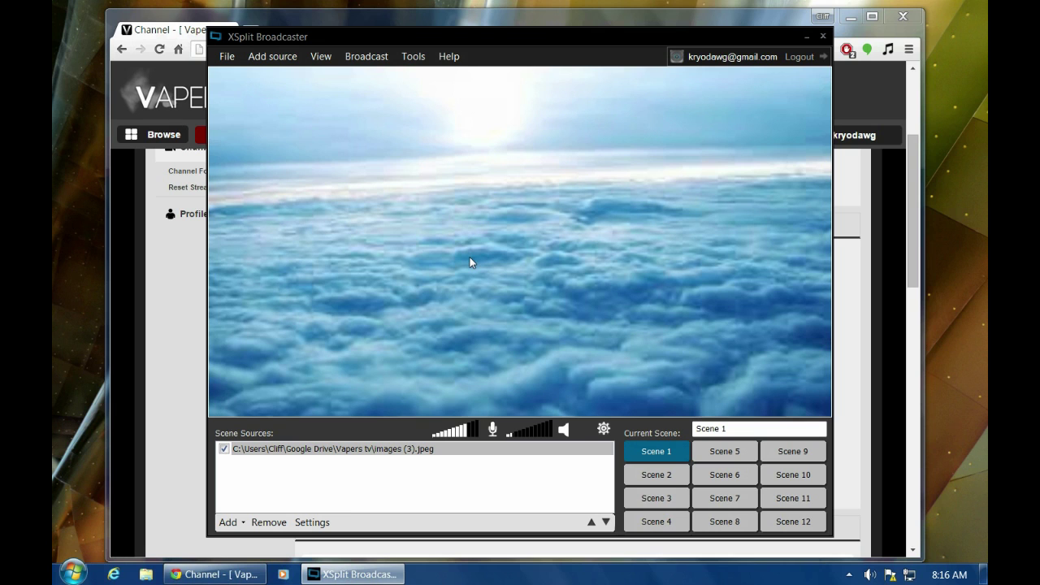
{"action": "right_click", "coordinate": [419, 247]}
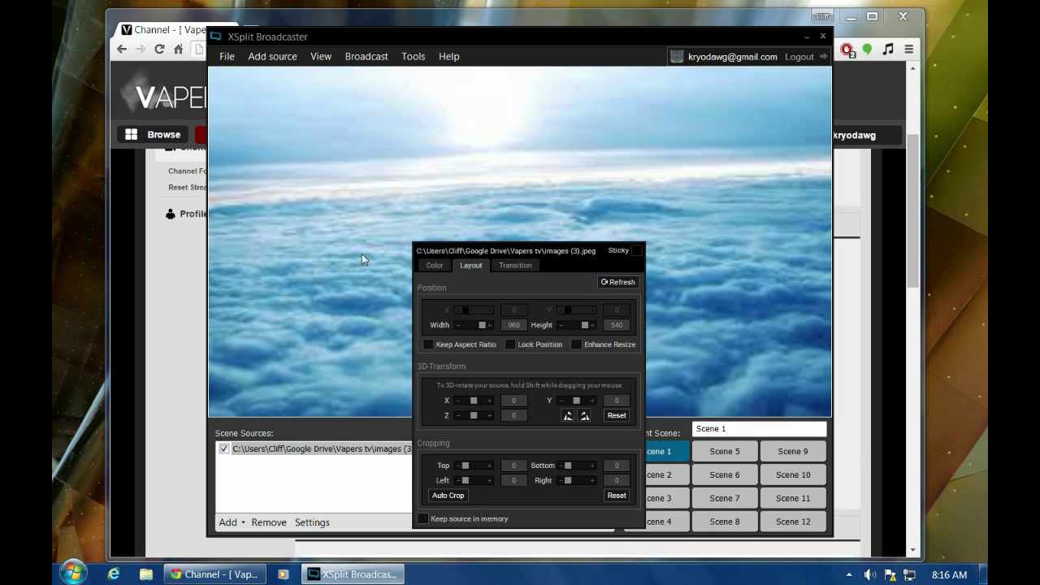
Review the cloud source's layout and transition settings, then close the XSplit License popup
{"action": "left_click", "coordinate": [361, 254]}
{"action": "right_click", "coordinate": [413, 252]}
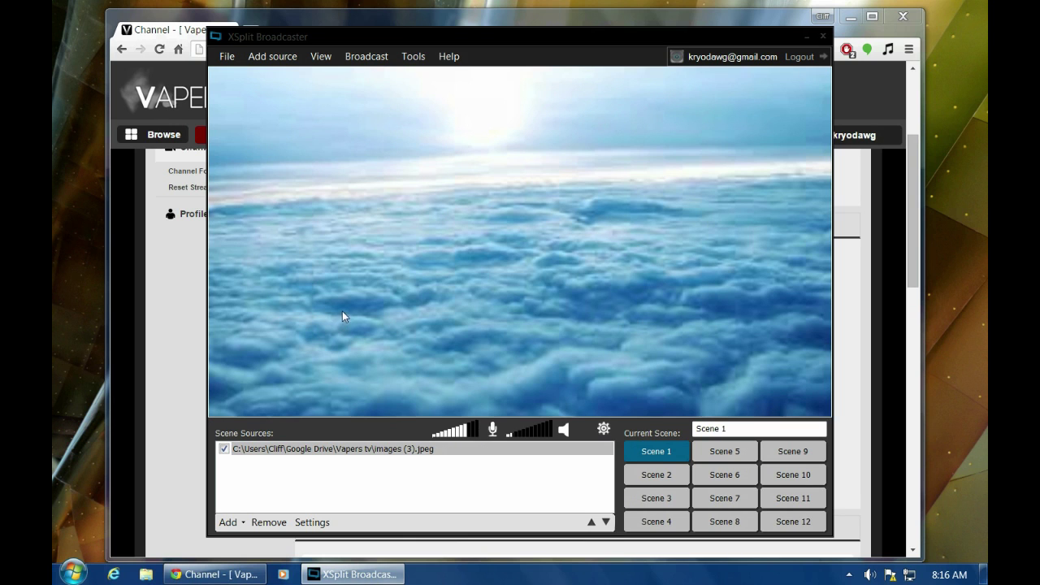
{"action": "left_click", "coordinate": [355, 445]}
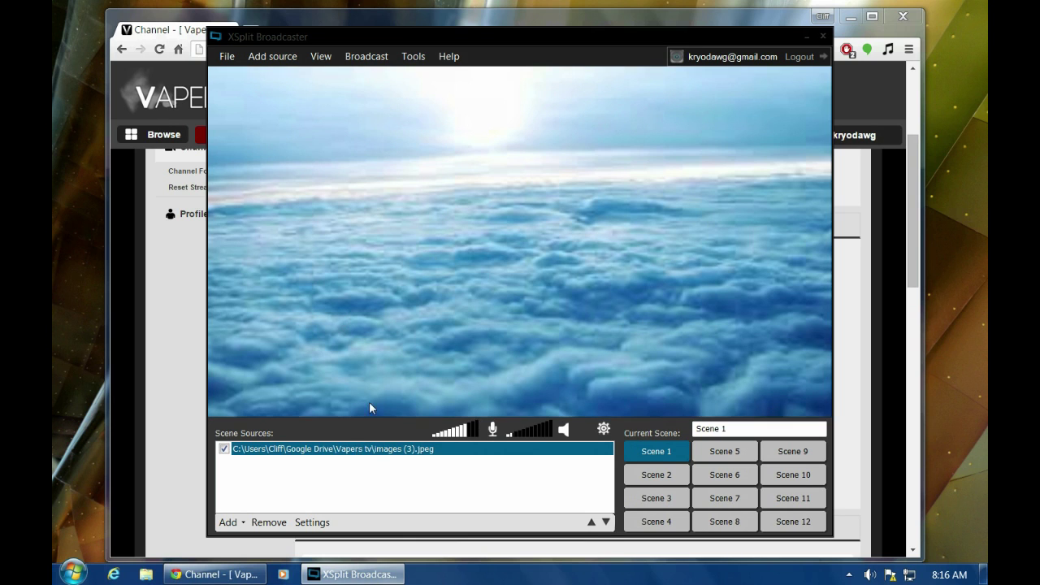
{"action": "right_click", "coordinate": [370, 355]}
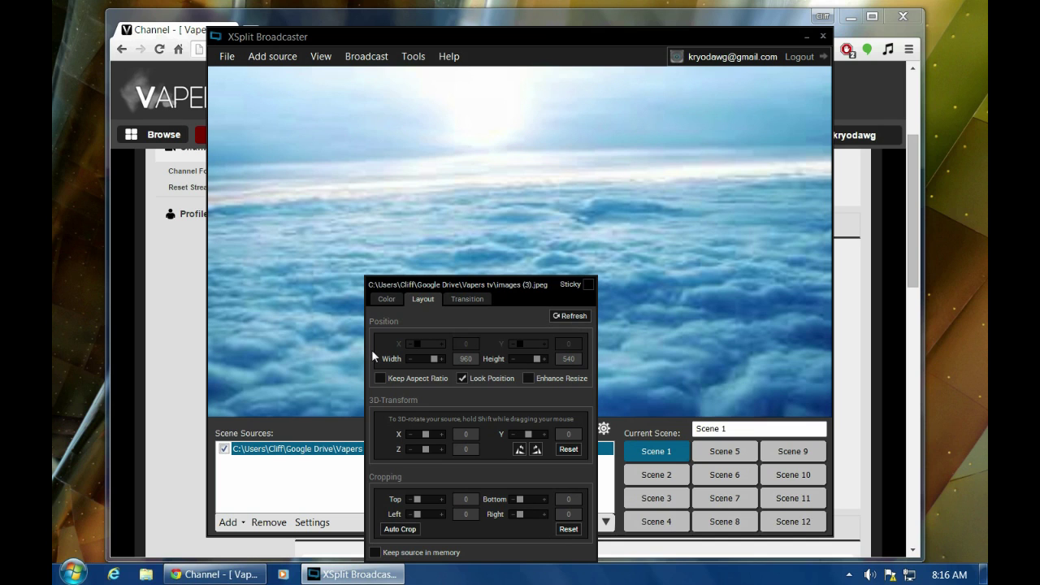
{"action": "left_click", "coordinate": [466, 299]}
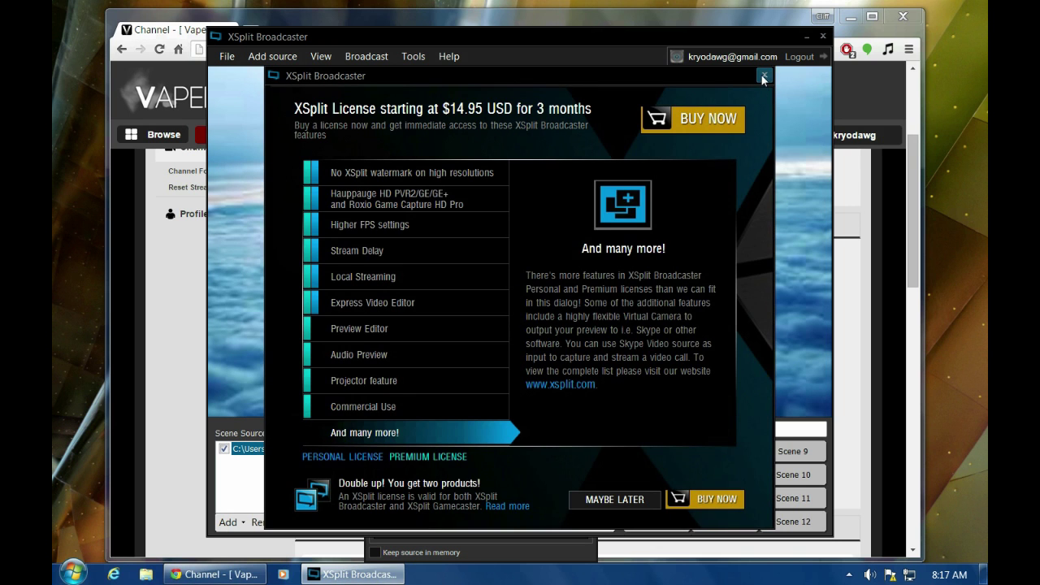
{"action": "left_click", "coordinate": [763, 77]}
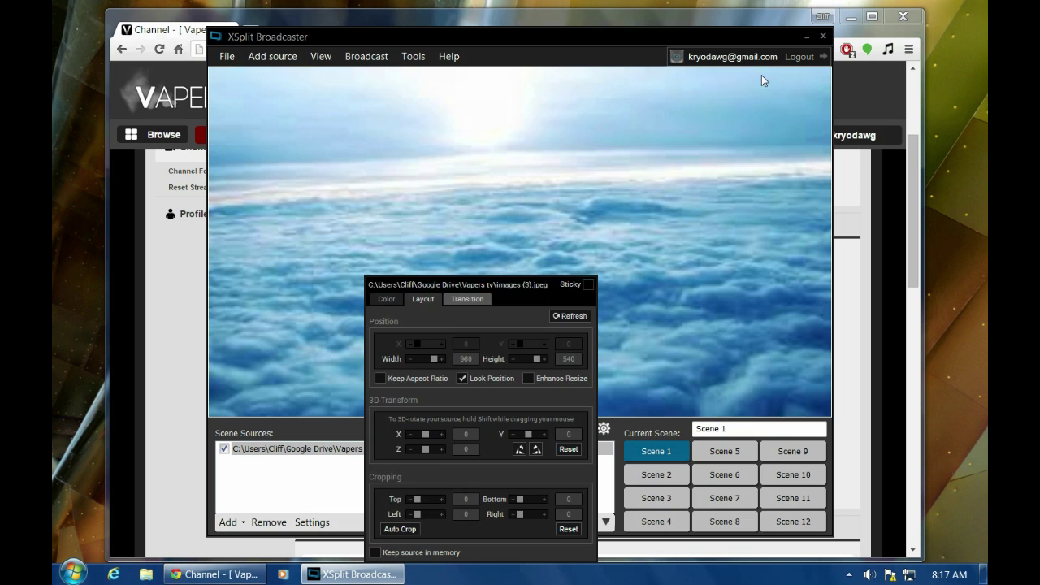
{"action": "right_click", "coordinate": [406, 273]}
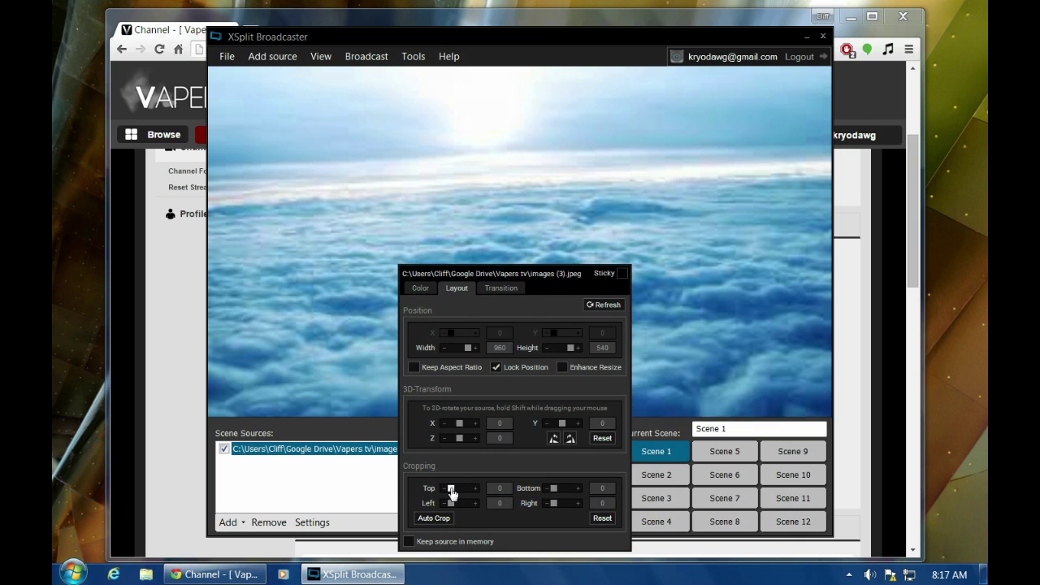
{"action": "mouse_move", "coordinate": [453, 493]}
{"action": "left_mouse_down"}
{"action": "mouse_move", "coordinate": [467, 495]}
{"action": "mouse_move", "coordinate": [438, 489]}
{"action": "mouse_move", "coordinate": [458, 500]}
{"action": "mouse_move", "coordinate": [436, 504]}
{"action": "left_mouse_up"}
{"action": "left_click", "coordinate": [483, 248]}
{"action": "left_click", "coordinate": [355, 448]}
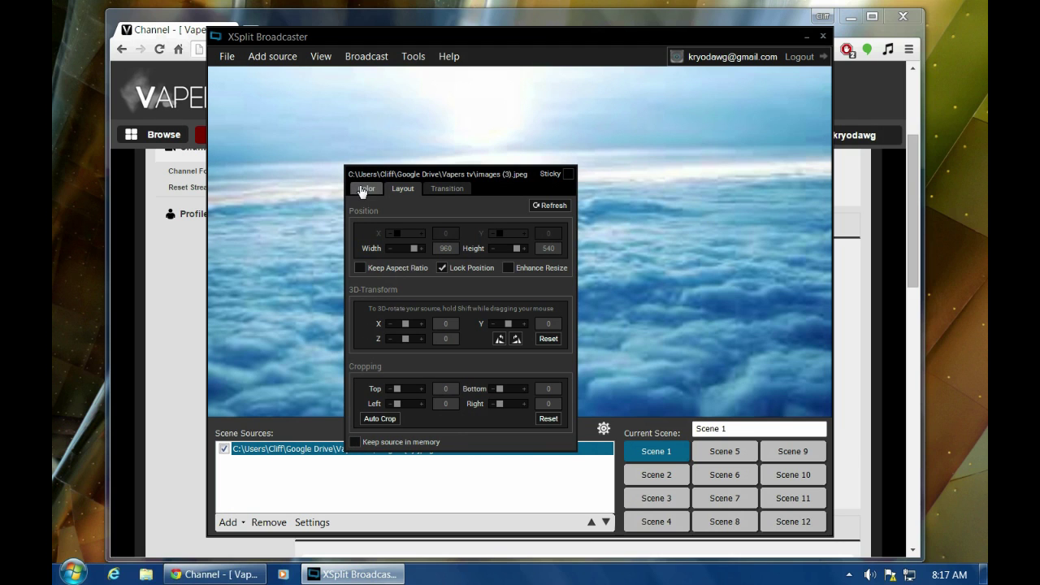
{"action": "left_click", "coordinate": [364, 190]}
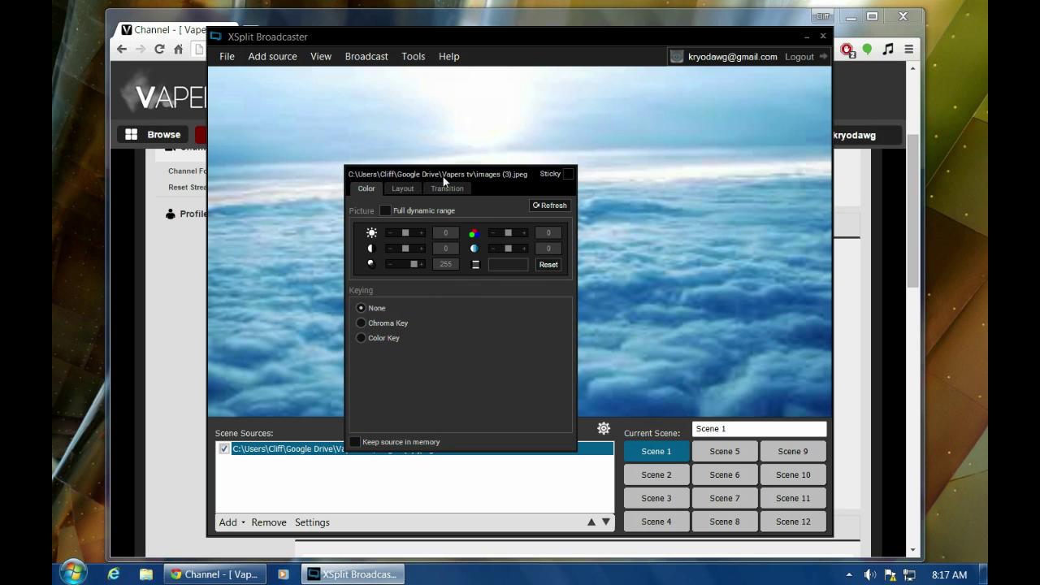
{"action": "left_click", "coordinate": [402, 188]}
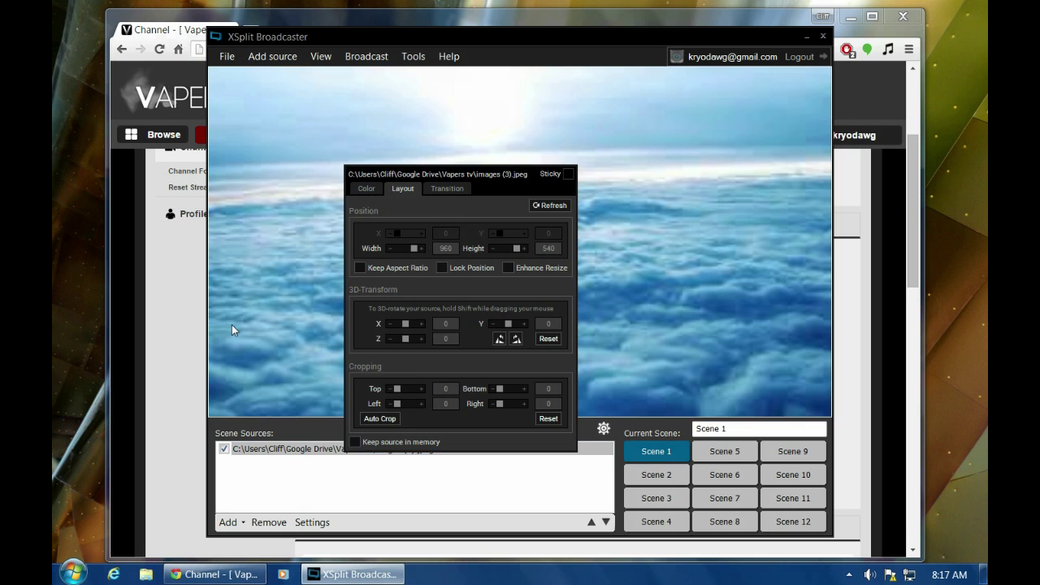
Add AwakeVaping.png to Scene 1 as a media file source
{"action": "left_click", "coordinate": [227, 525]}
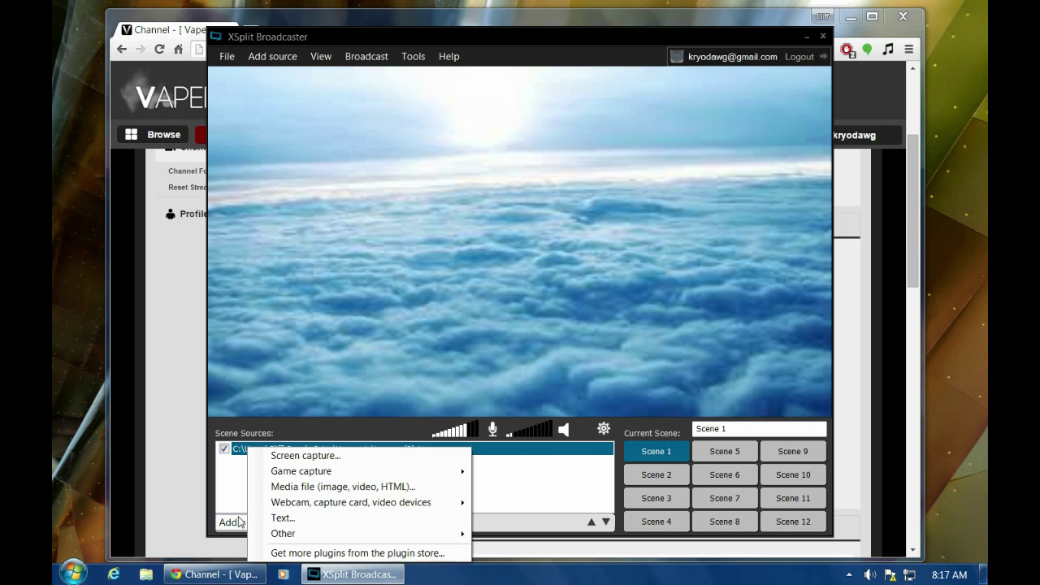
{"action": "left_click", "coordinate": [293, 492]}
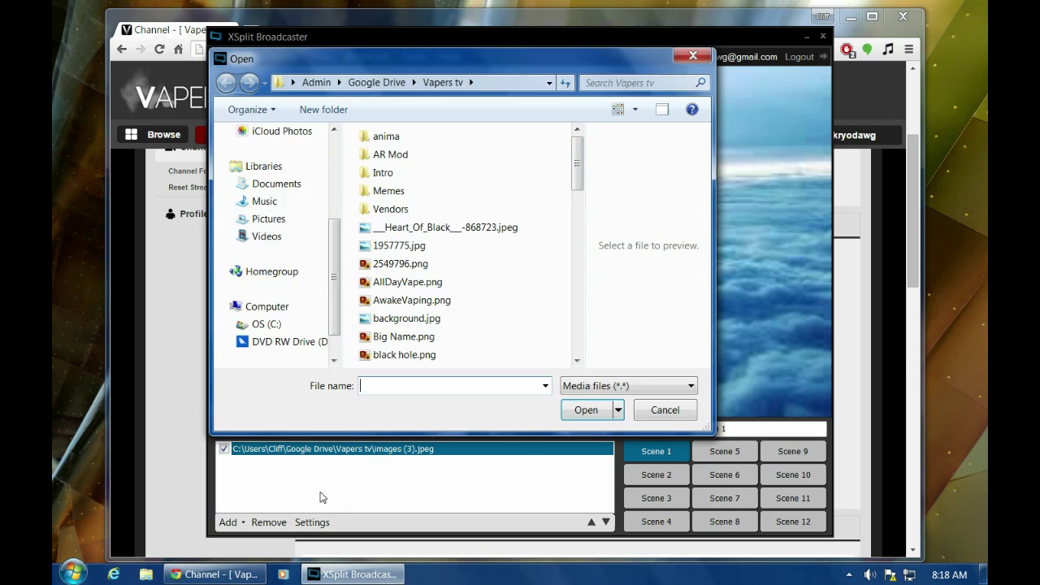
{"action": "left_click", "coordinate": [418, 303]}
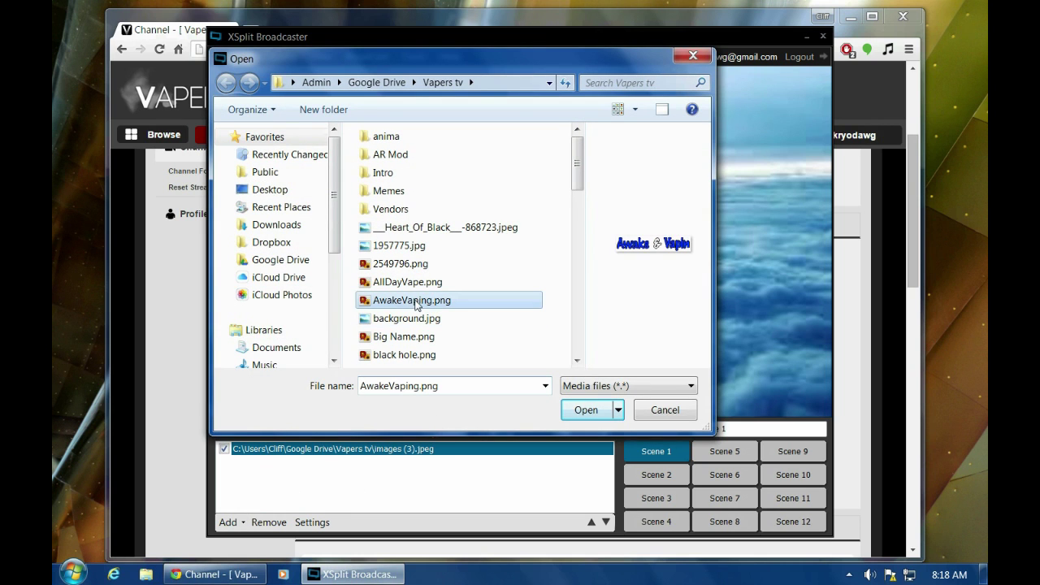
{"action": "left_click", "coordinate": [579, 413]}
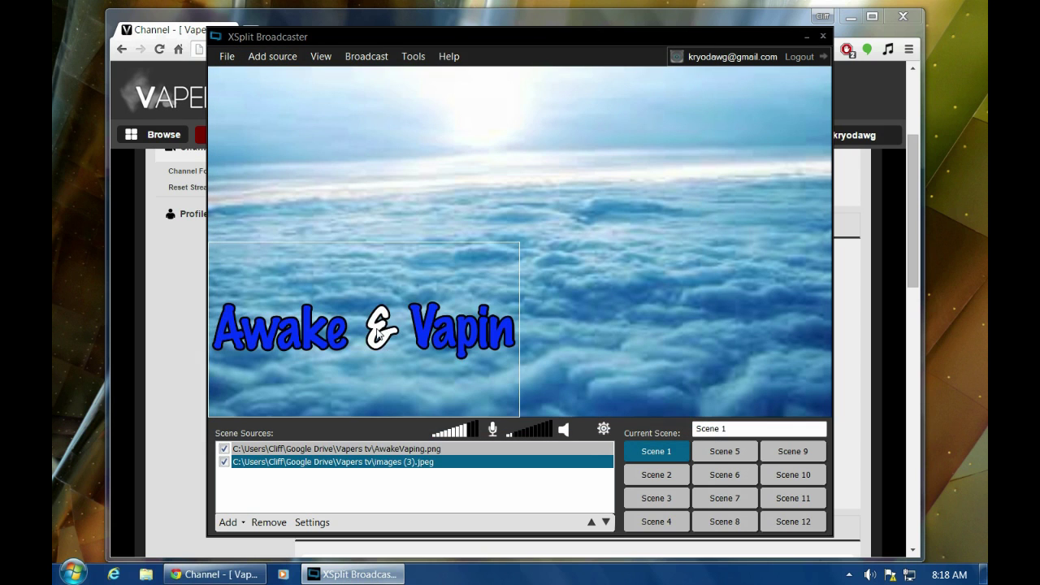
Move the Awake & Vapin logo up, disable Keep Aspect Ratio, and resize it into a wide banner
{"action": "left_click", "coordinate": [380, 329]}
{"action": "left_click_drag", "start_coordinate": [390, 309], "coordinate": [410, 260]}
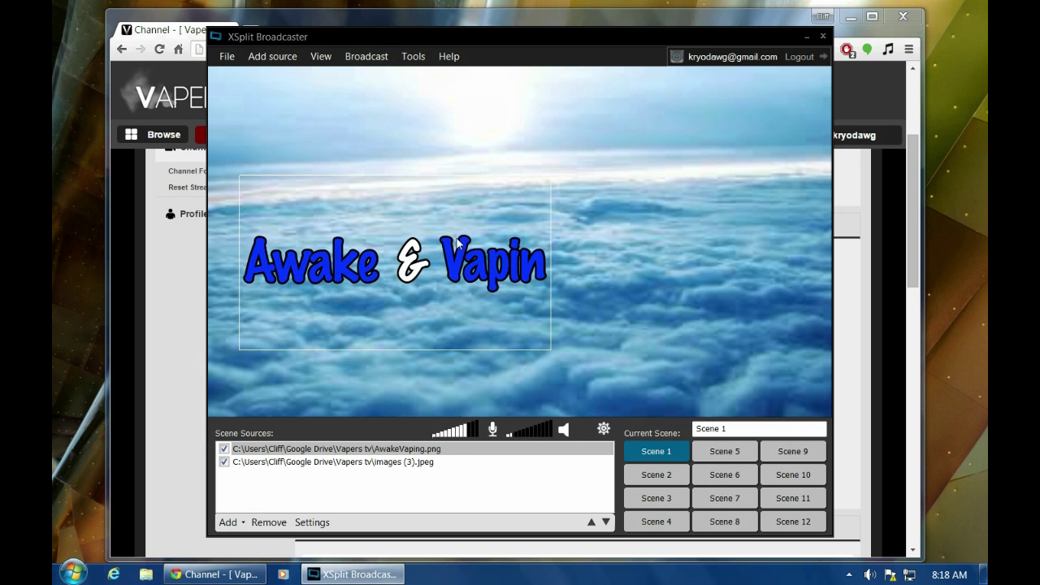
{"action": "right_click", "coordinate": [453, 249]}
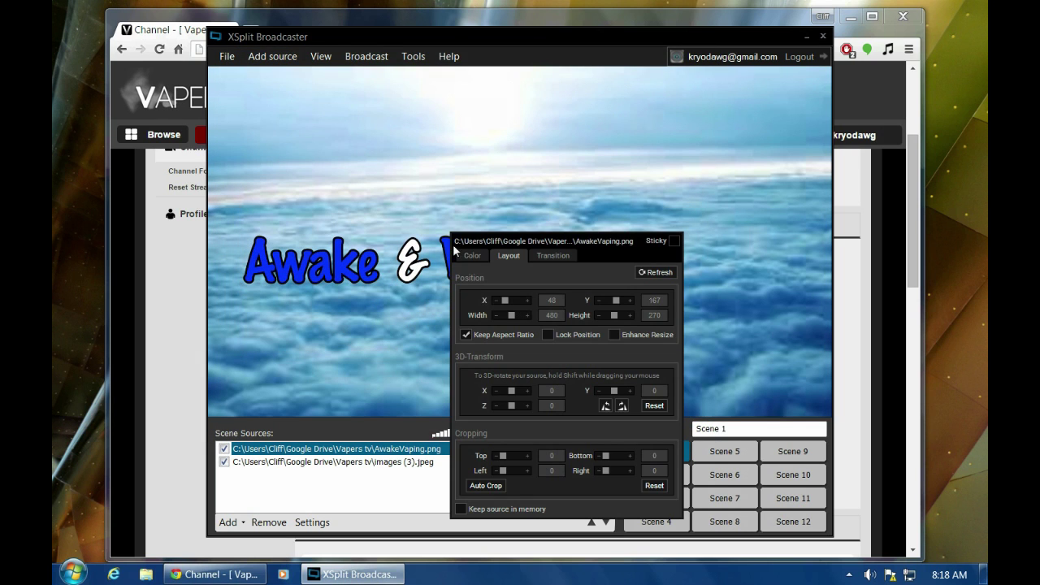
{"action": "left_click", "coordinate": [466, 334]}
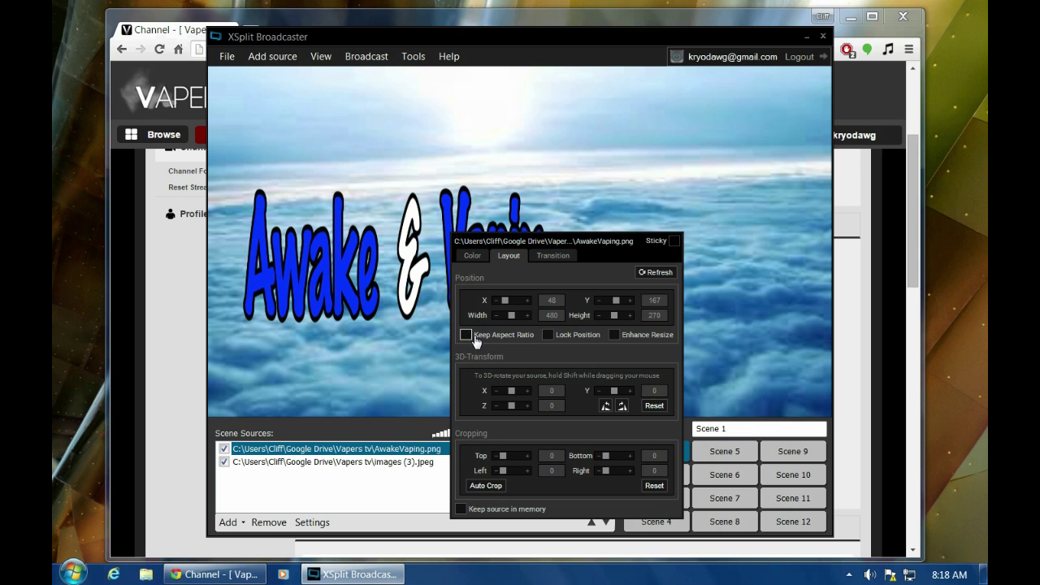
{"action": "left_click", "coordinate": [407, 285]}
{"action": "left_click_drag", "start_coordinate": [551, 349], "coordinate": [536, 261]}
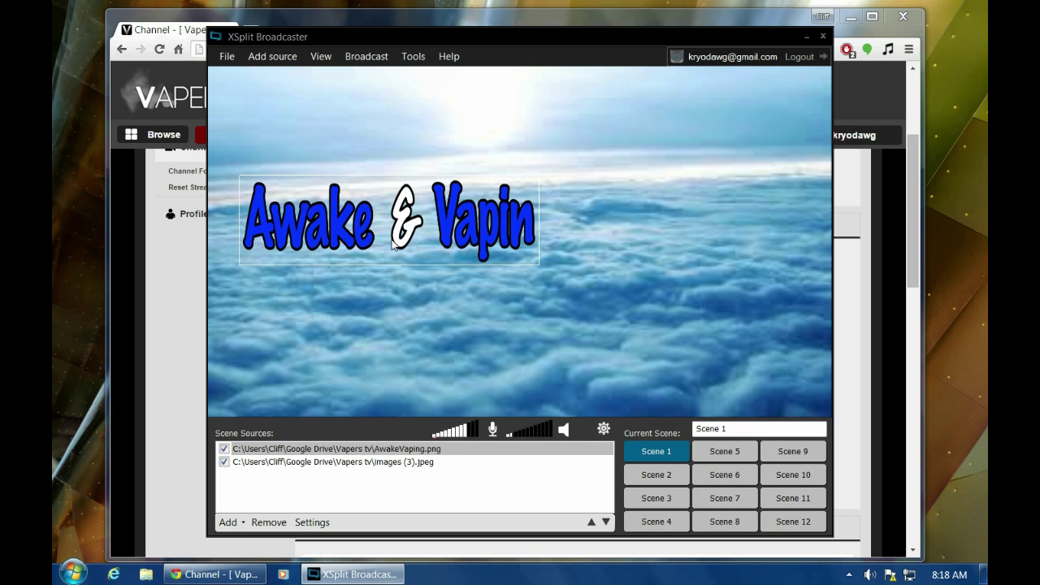
{"action": "left_click", "coordinate": [231, 522]}
{"action": "left_click", "coordinate": [315, 486]}
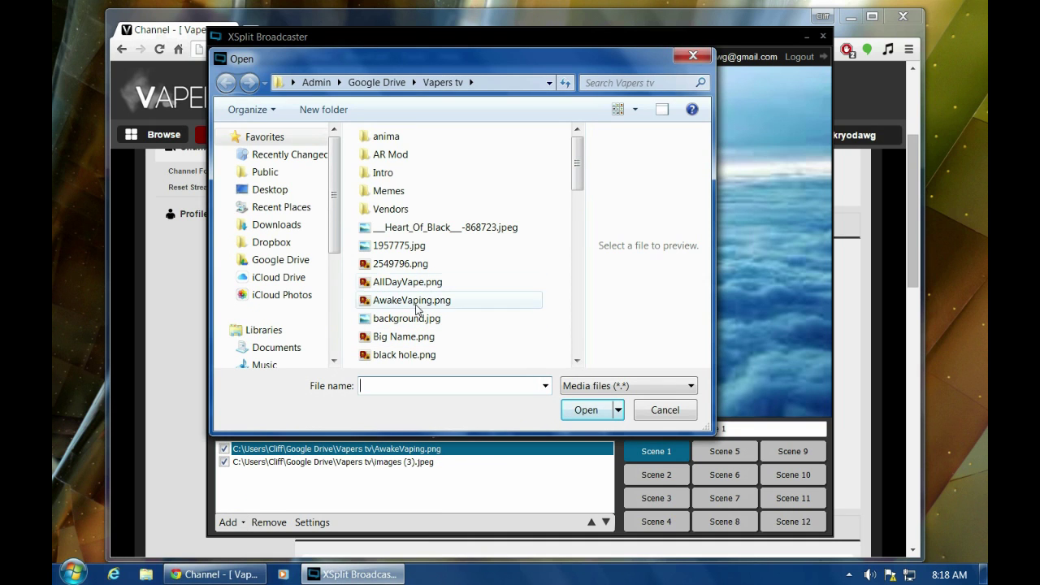
{"action": "left_click", "coordinate": [424, 342]}
{"action": "scroll", "coordinate": [429, 343], "scroll_direction": "down", "scroll_amount": 1}
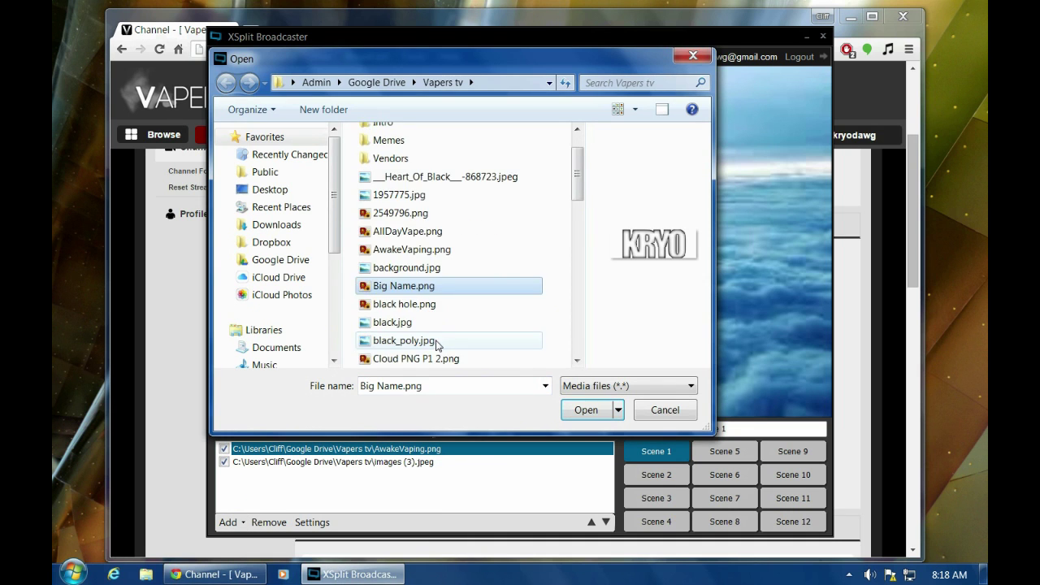
{"action": "left_click", "coordinate": [410, 325]}
{"action": "left_click", "coordinate": [422, 307]}
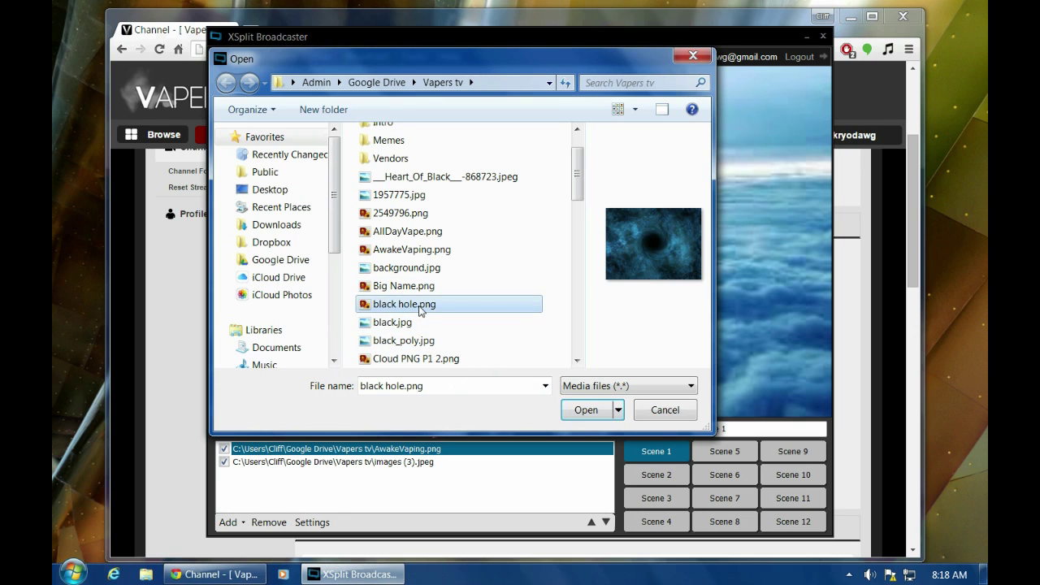
{"action": "left_click", "coordinate": [418, 289]}
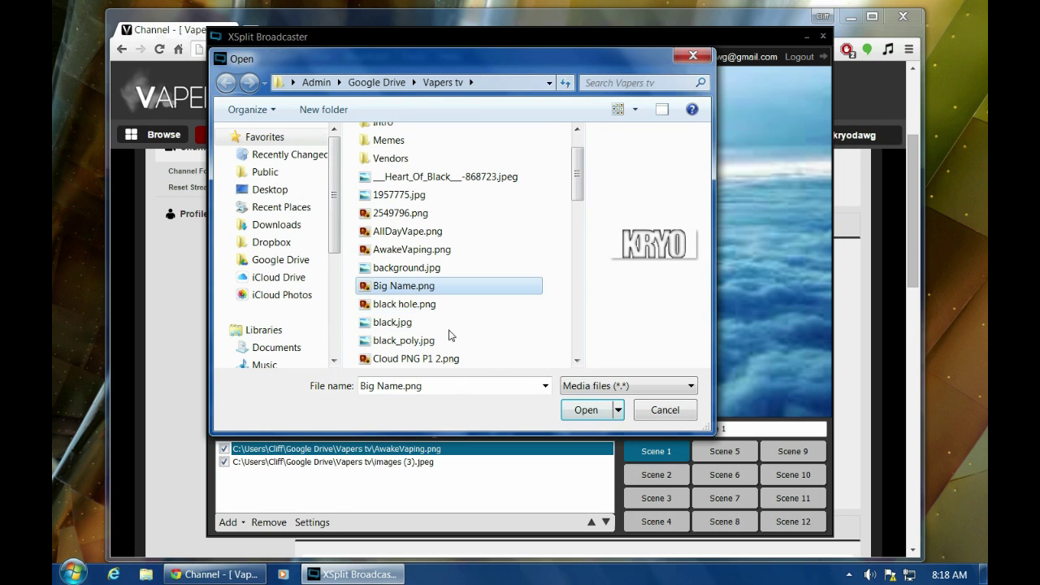
{"action": "left_click", "coordinate": [664, 410]}
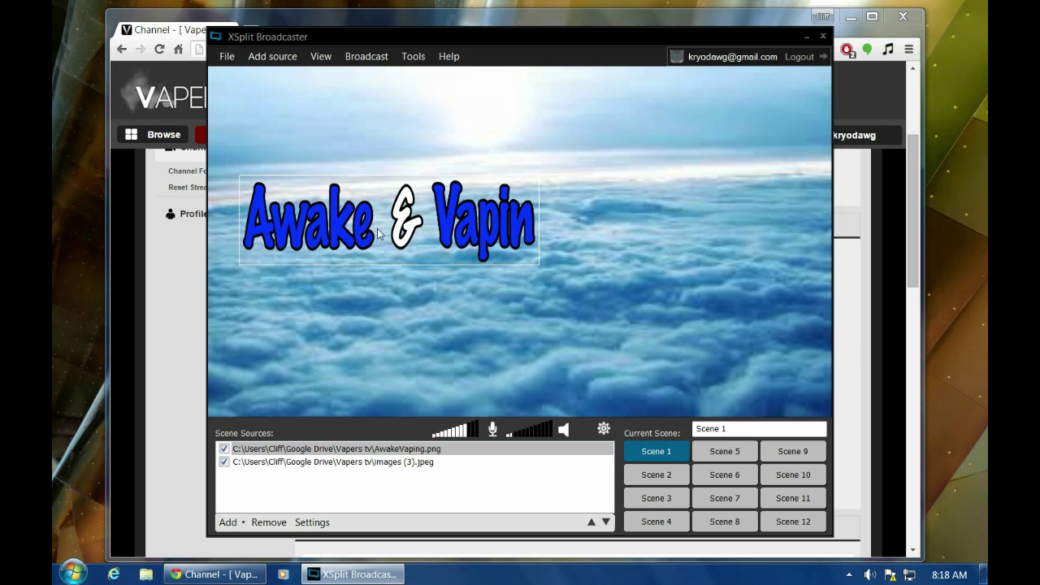
Add the Logitech HD Pro Webcam C920 from Webcam, capture card, video devices as a source
{"action": "left_click", "coordinate": [411, 449]}
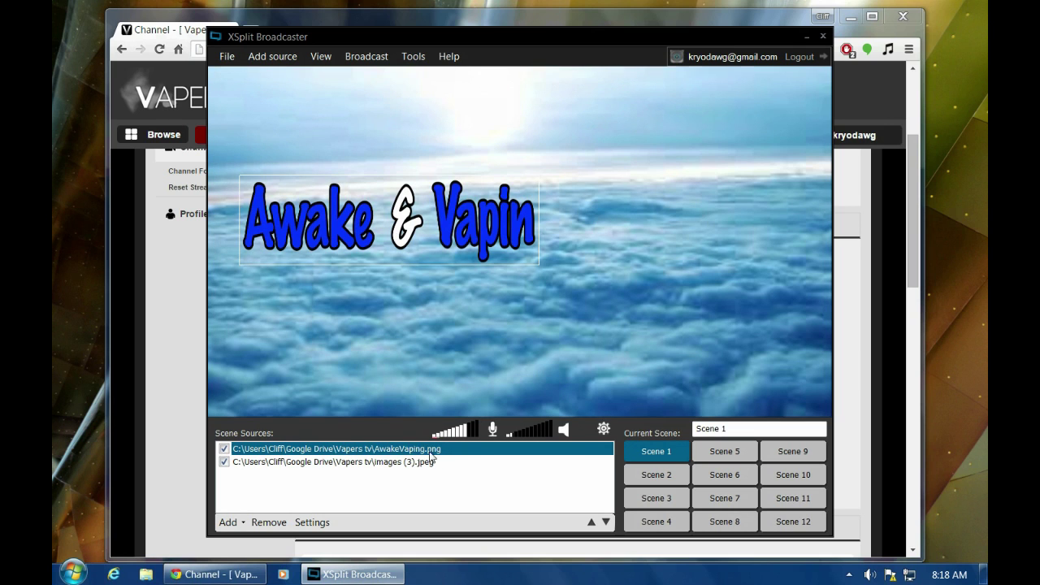
{"action": "left_click", "coordinate": [227, 523]}
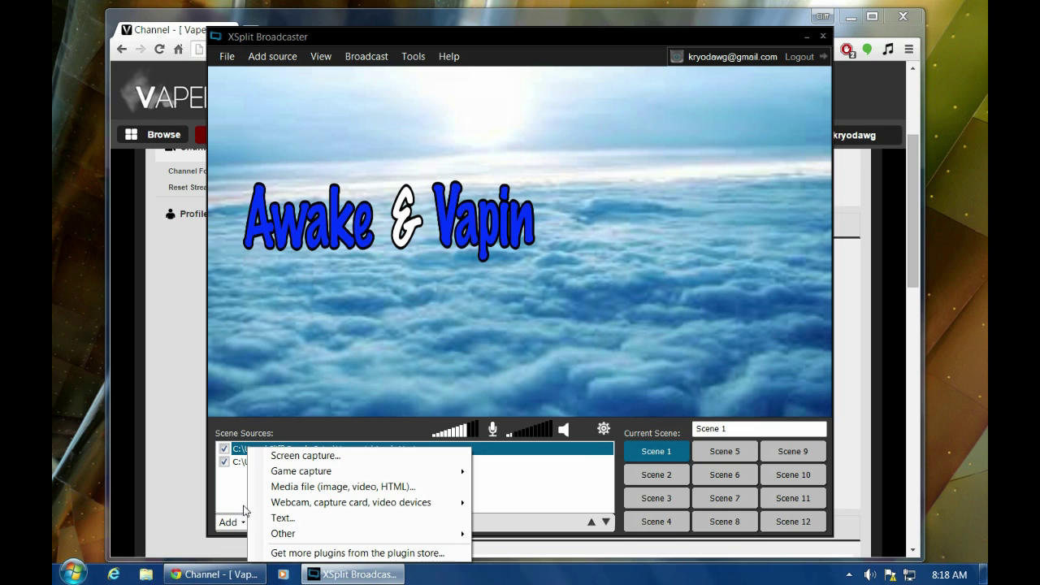
{"action": "mouse_move", "coordinate": [294, 512]}
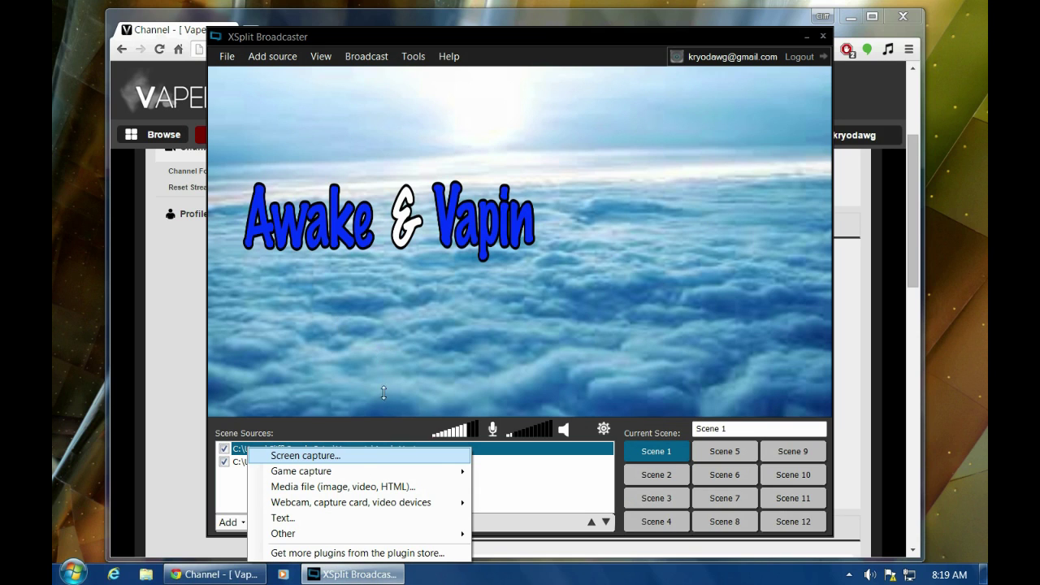
{"action": "mouse_move", "coordinate": [385, 507]}
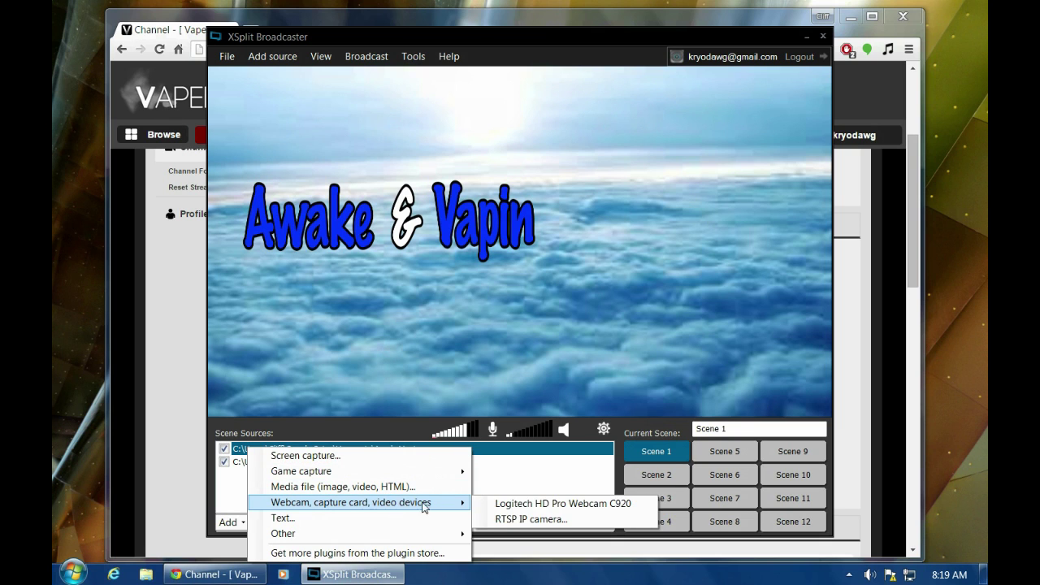
{"action": "left_click", "coordinate": [478, 503]}
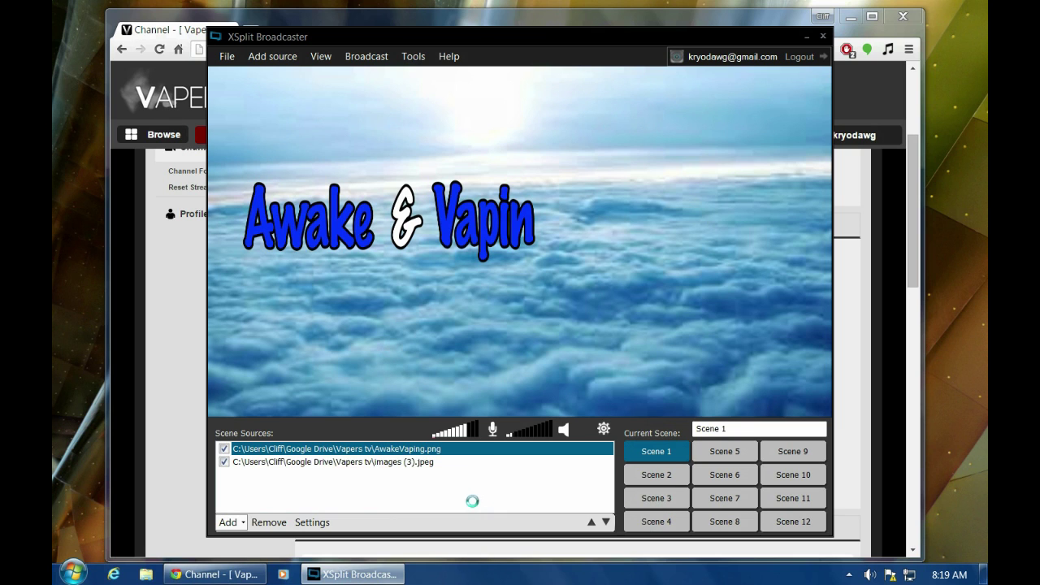
Disable the webcam's Keep Aspect Ratio, size it 327×263 at bottom-left, and lock its position
{"action": "left_click_drag", "start_coordinate": [597, 339], "coordinate": [284, 342]}
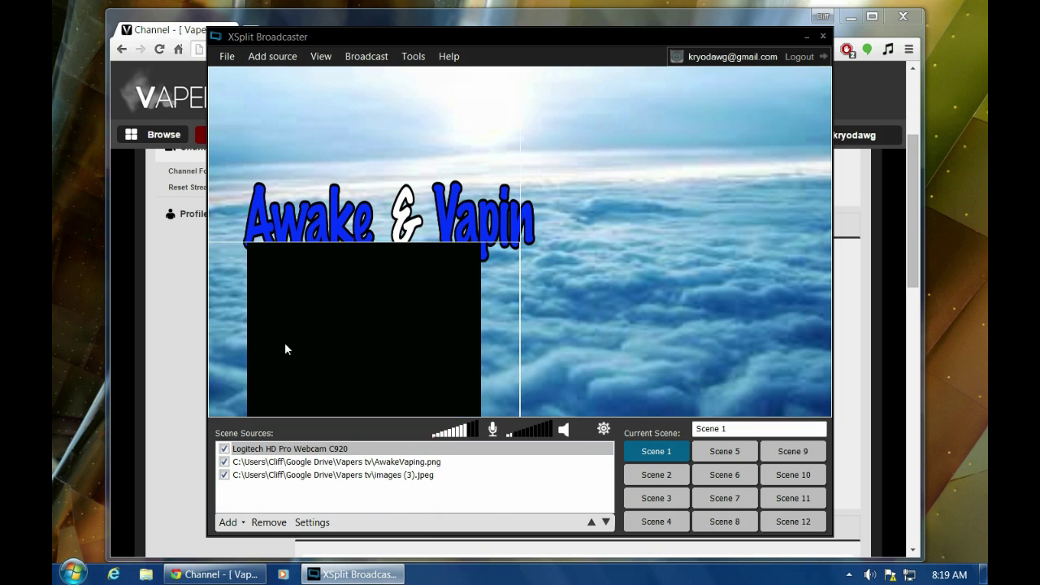
{"action": "right_click", "coordinate": [351, 328]}
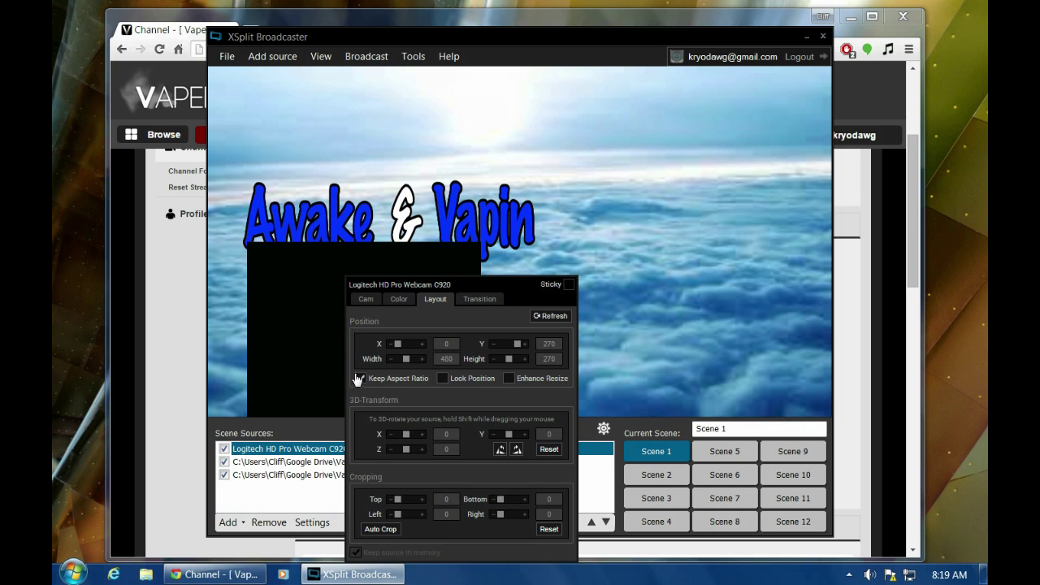
{"action": "left_click", "coordinate": [357, 373]}
{"action": "left_click_drag", "start_coordinate": [518, 245], "coordinate": [419, 287]}
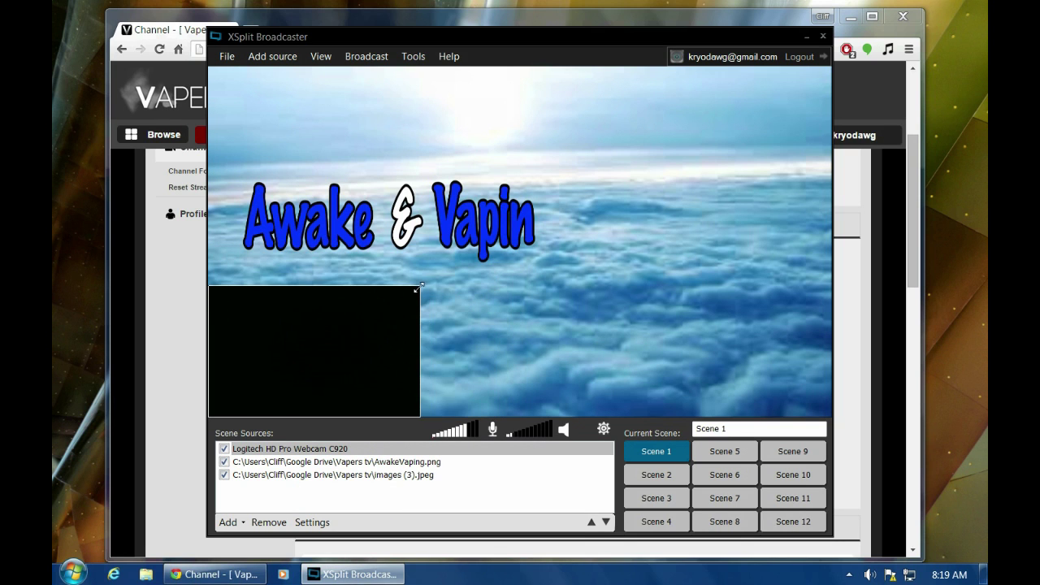
{"action": "mouse_move", "coordinate": [327, 316]}
{"action": "left_mouse_down"}
{"action": "mouse_move", "coordinate": [344, 298]}
{"action": "mouse_move", "coordinate": [320, 316]}
{"action": "left_mouse_up"}
{"action": "right_click", "coordinate": [307, 315]}
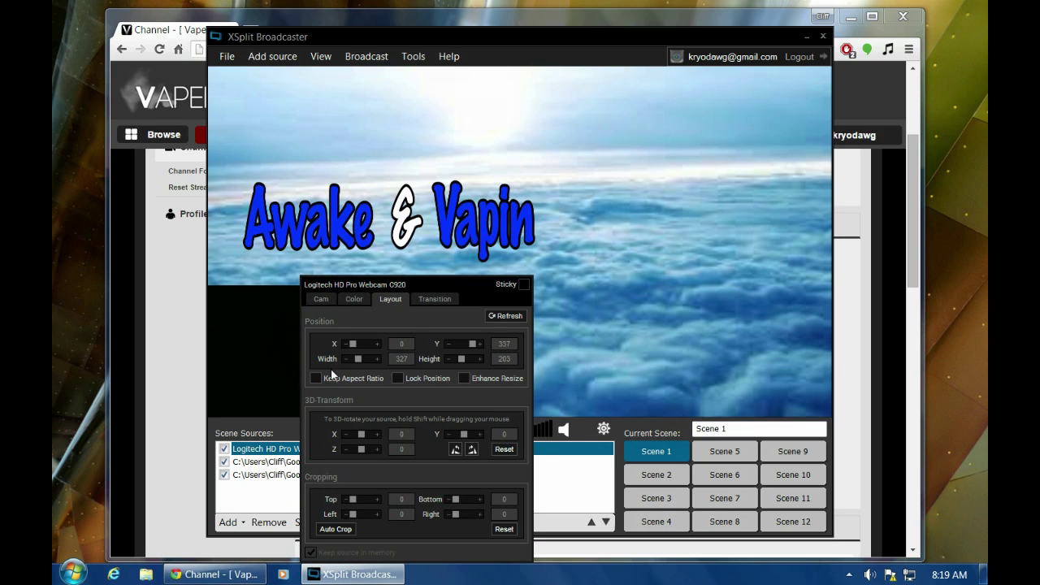
{"action": "left_click", "coordinate": [398, 380]}
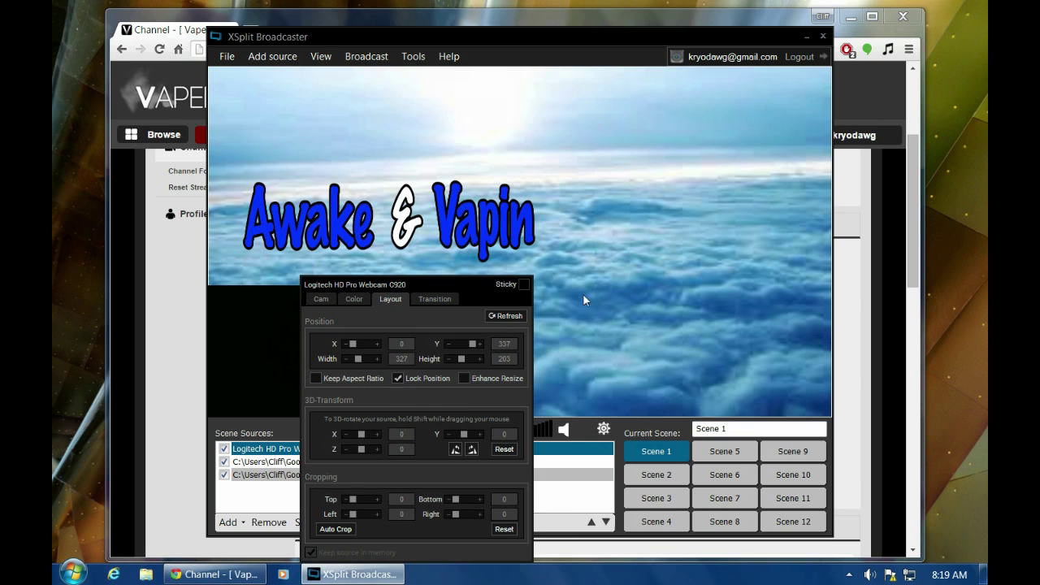
Add a second Logitech HD Pro Webcam C920 source and drag it to the top-right
{"action": "left_click", "coordinate": [228, 523]}
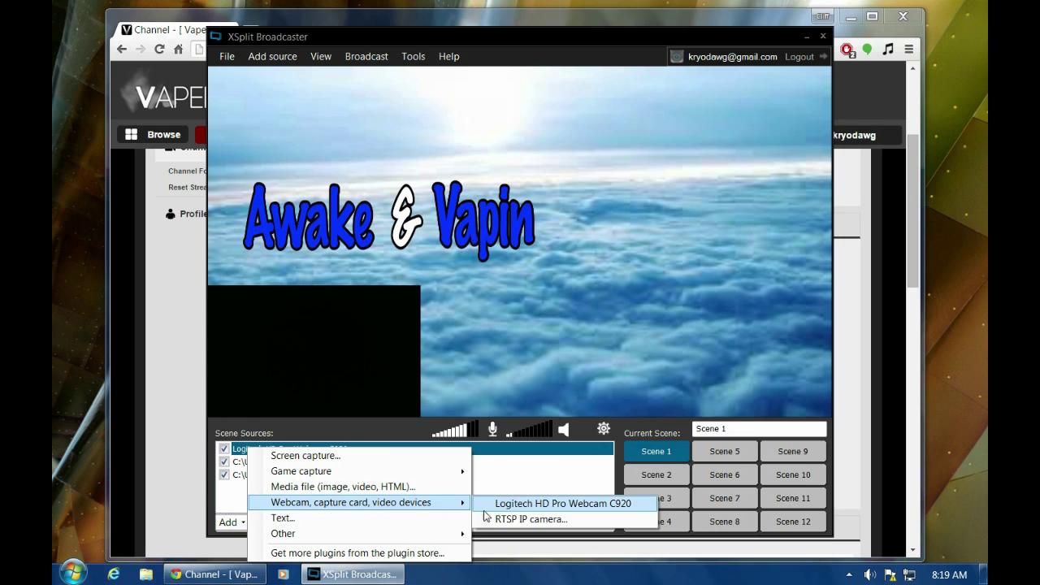
{"action": "left_click", "coordinate": [501, 507]}
{"action": "left_click_drag", "start_coordinate": [465, 305], "coordinate": [740, 215]}
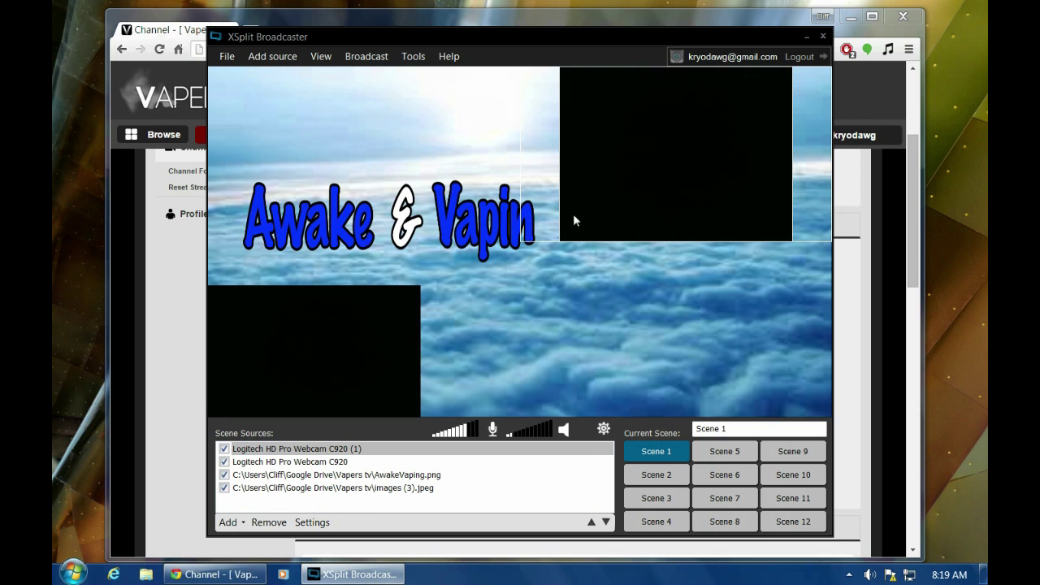
Move the second webcam box, C920 (1), toward the centre-top of the scene
{"action": "right_click", "coordinate": [639, 193]}
{"action": "left_click", "coordinate": [608, 219]}
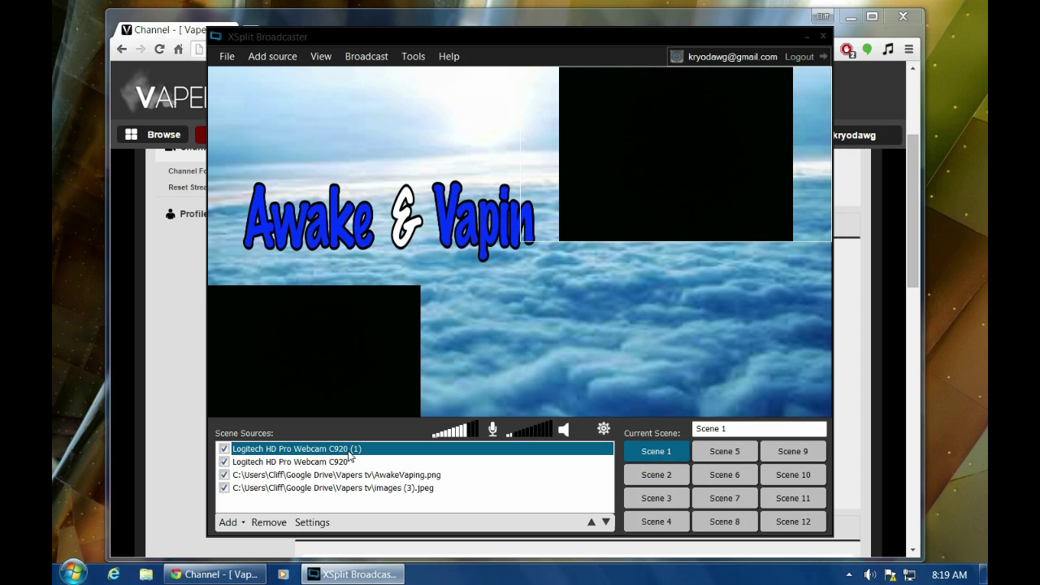
{"action": "left_click", "coordinate": [364, 386]}
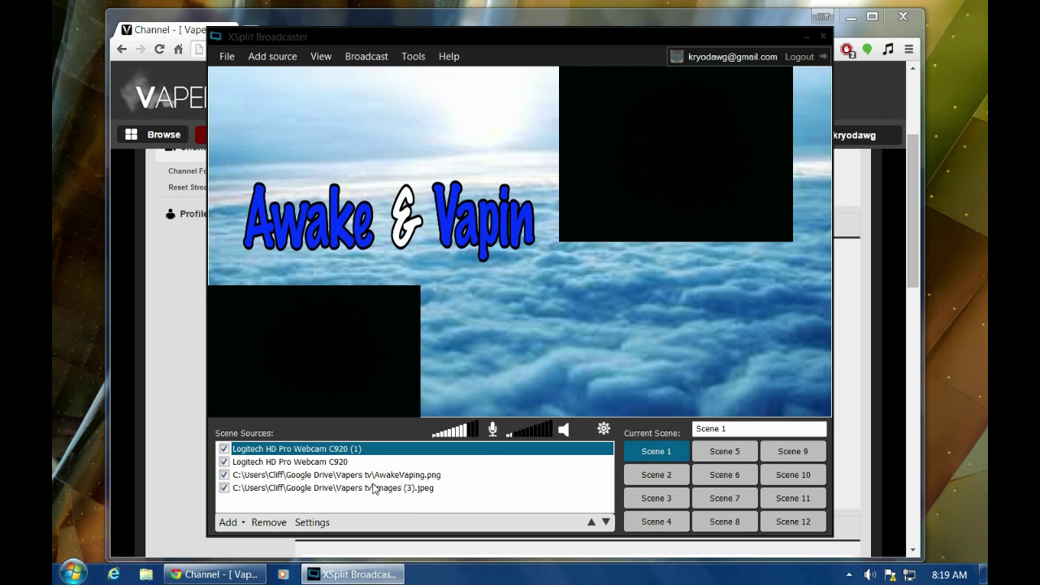
{"action": "left_click", "coordinate": [379, 360]}
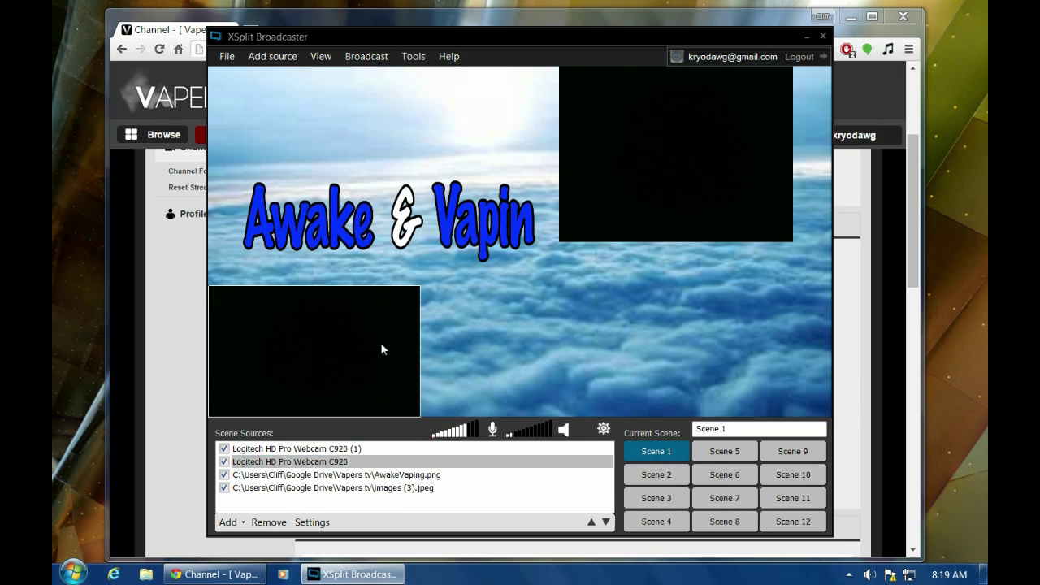
{"action": "left_click_drag", "start_coordinate": [624, 199], "coordinate": [470, 250]}
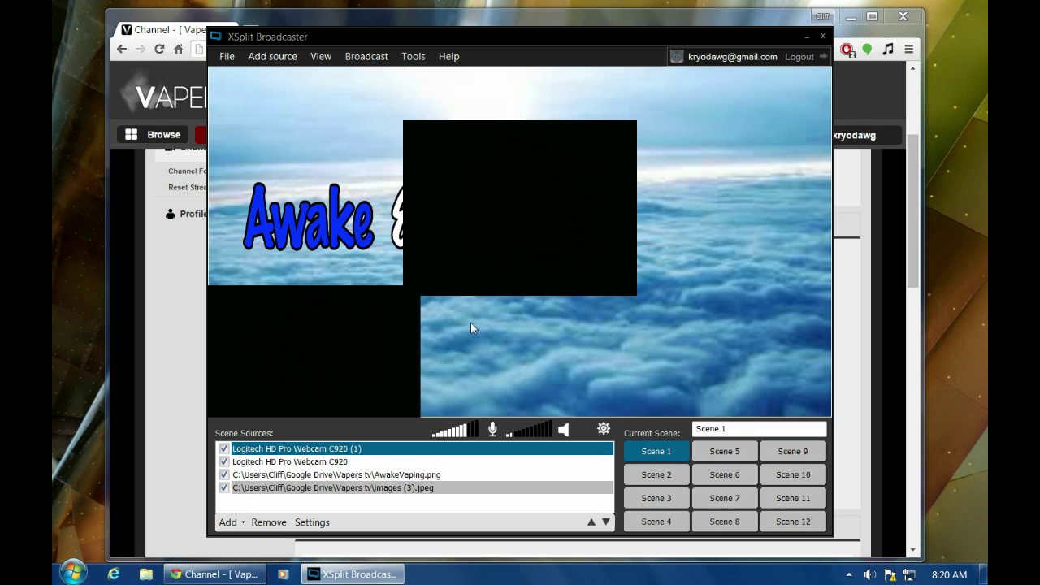
Raise AwakeVaping.png to the top of the source order with two Move source up clicks
{"action": "left_click", "coordinate": [315, 451]}
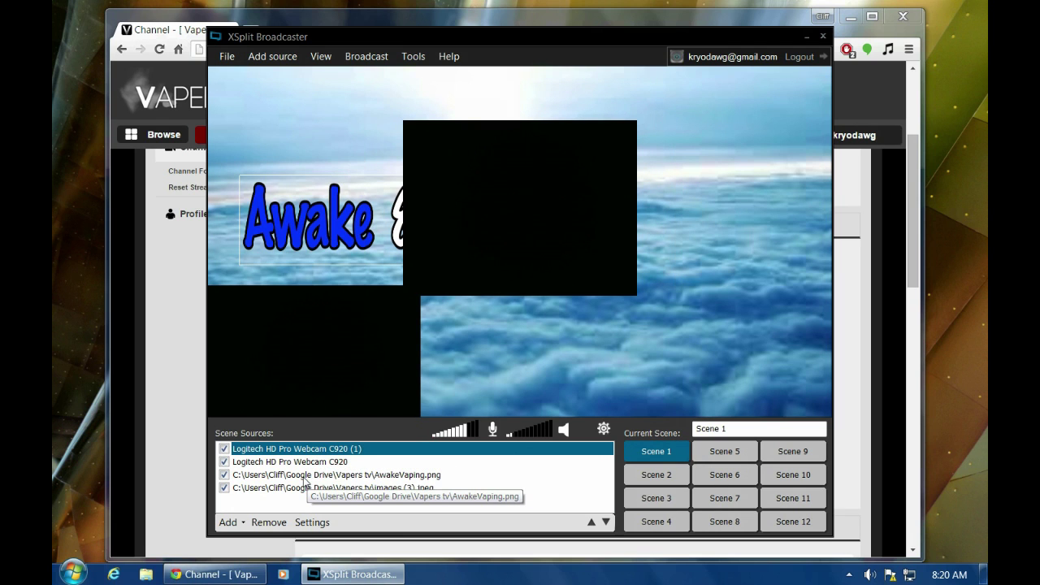
{"action": "left_click", "coordinate": [304, 477]}
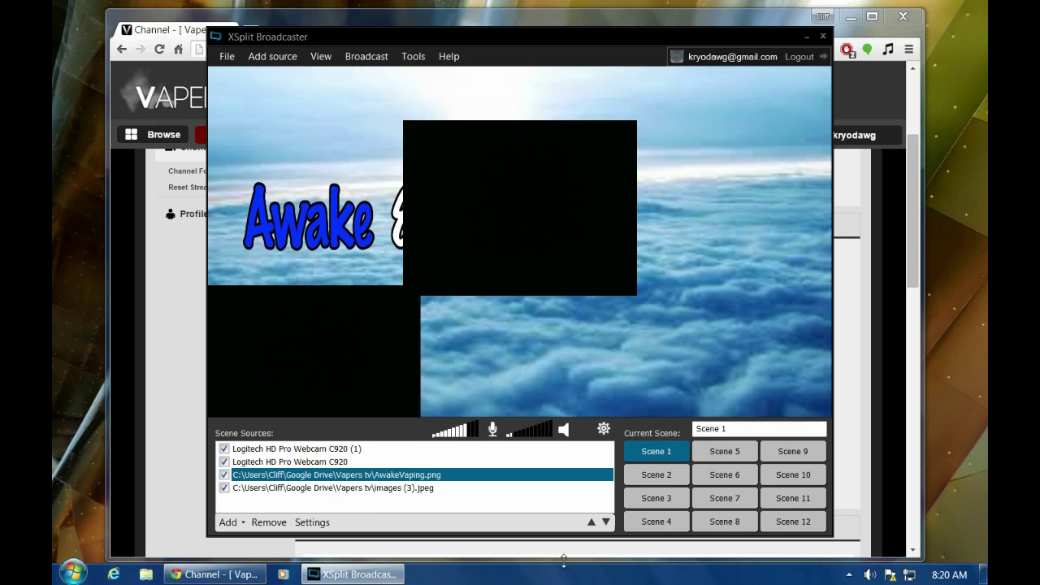
{"action": "left_click", "coordinate": [592, 522]}
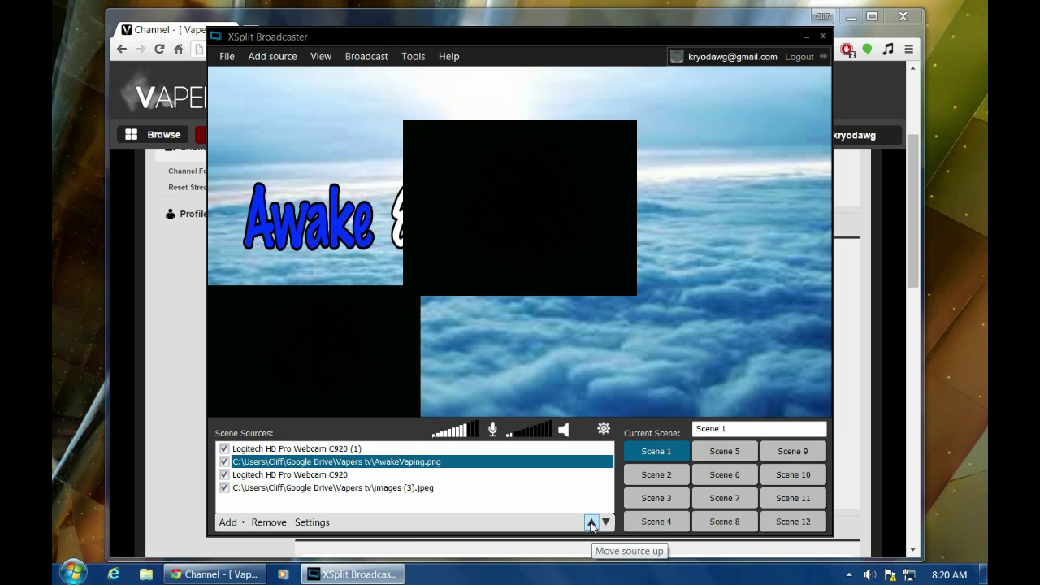
{"action": "left_click", "coordinate": [591, 522]}
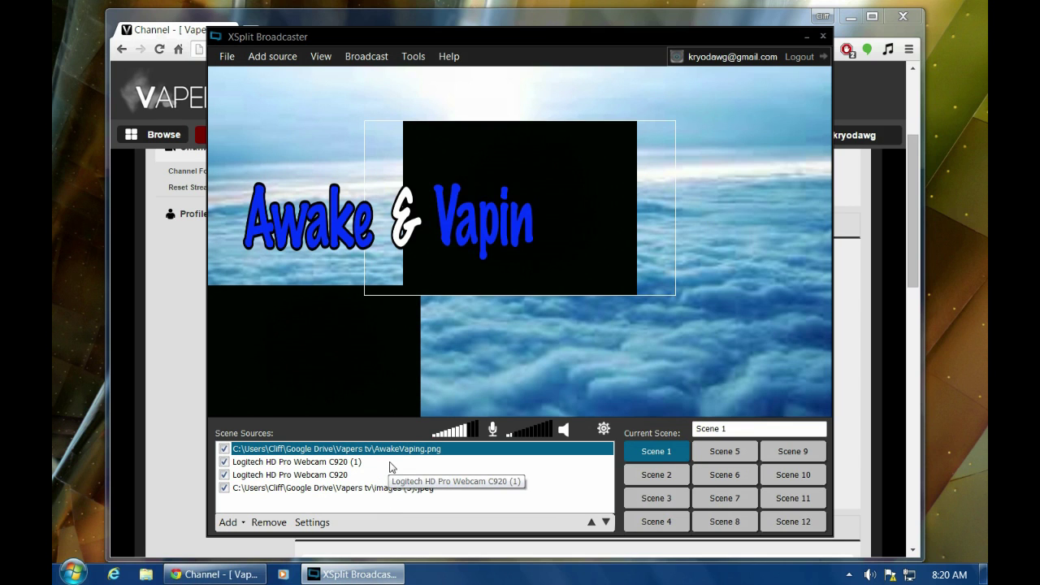
{"action": "left_click", "coordinate": [224, 452]}
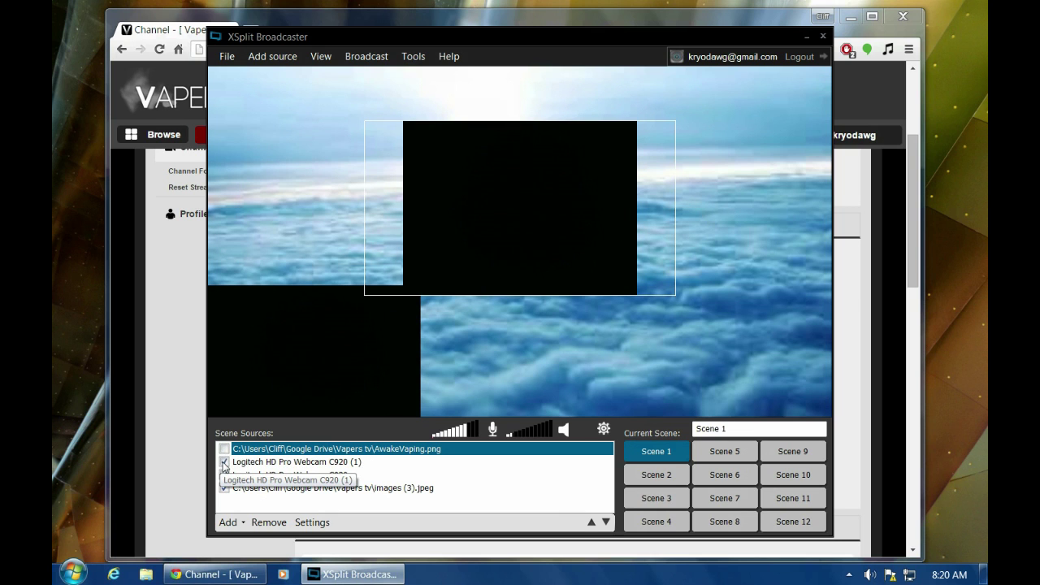
{"action": "left_click", "coordinate": [223, 449]}
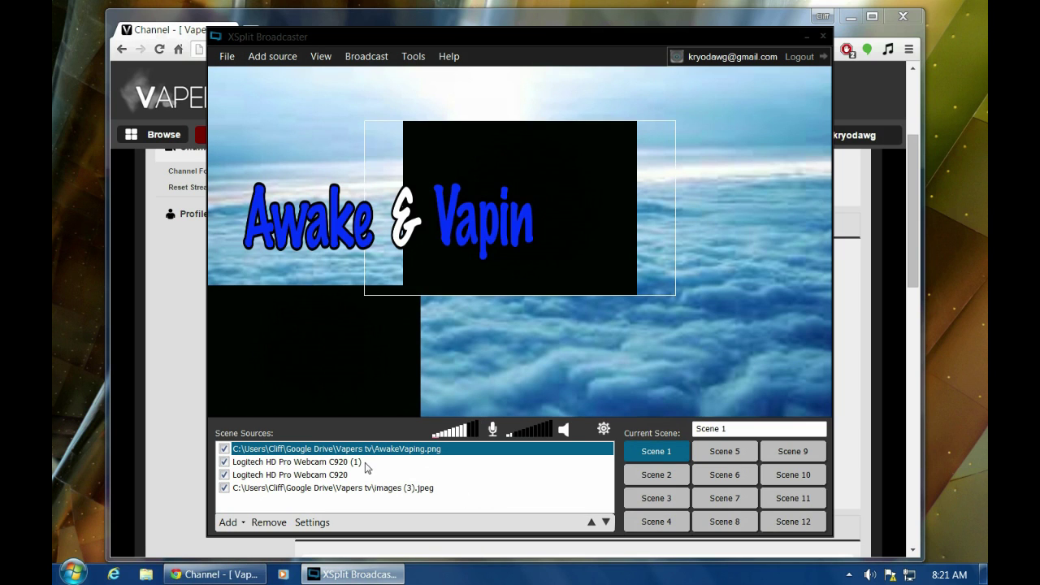
Remove both Logitech HD Pro Webcam C920 sources from the scene
{"action": "left_click", "coordinate": [326, 463]}
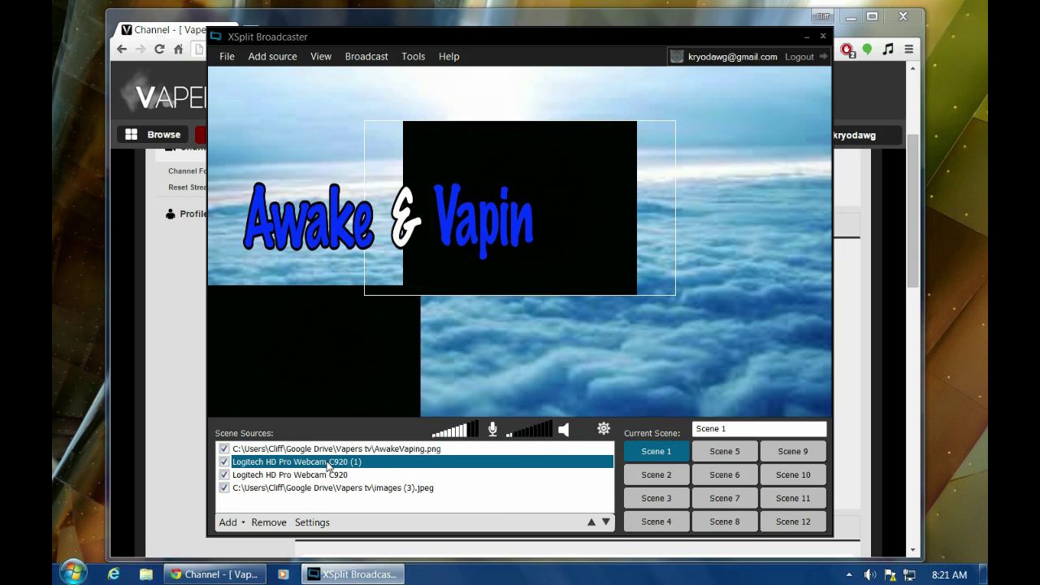
{"action": "left_click", "coordinate": [268, 523]}
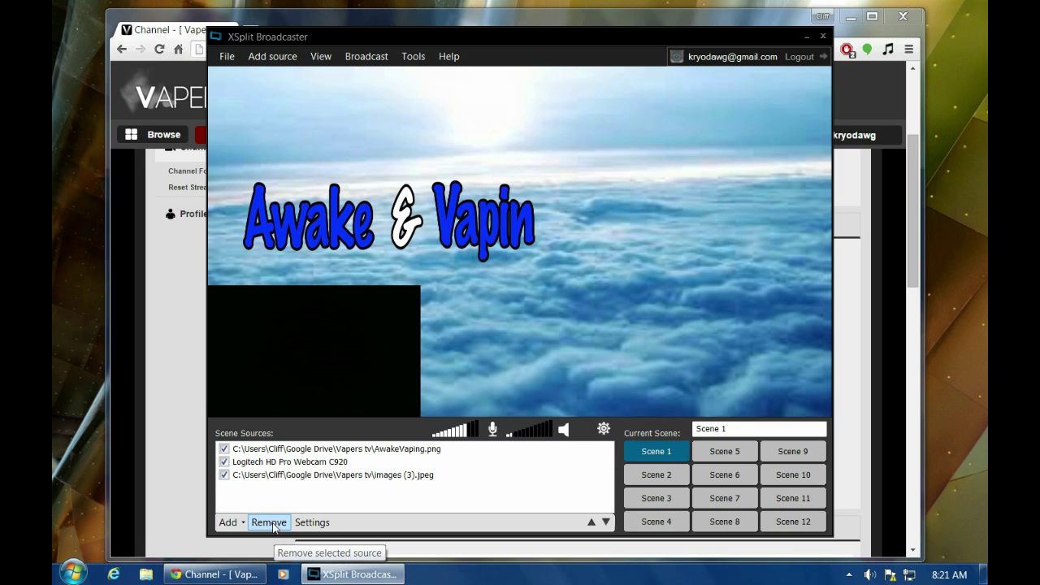
{"action": "left_click", "coordinate": [284, 462]}
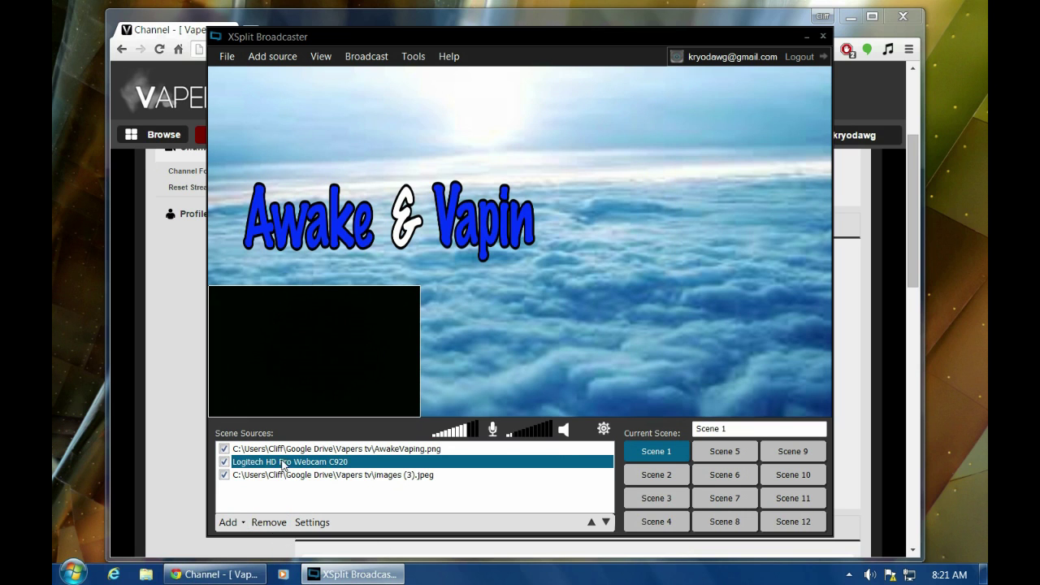
{"action": "left_click", "coordinate": [268, 523]}
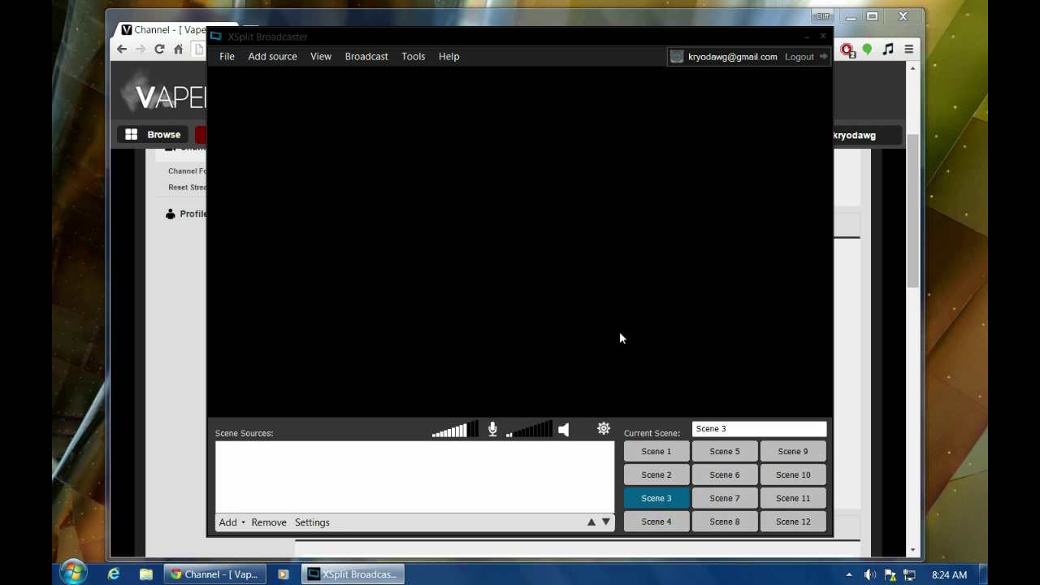
Set General Settings' Thumbnail option to 'Always show preview on scene button hover' and apply it
{"action": "left_click", "coordinate": [413, 56]}
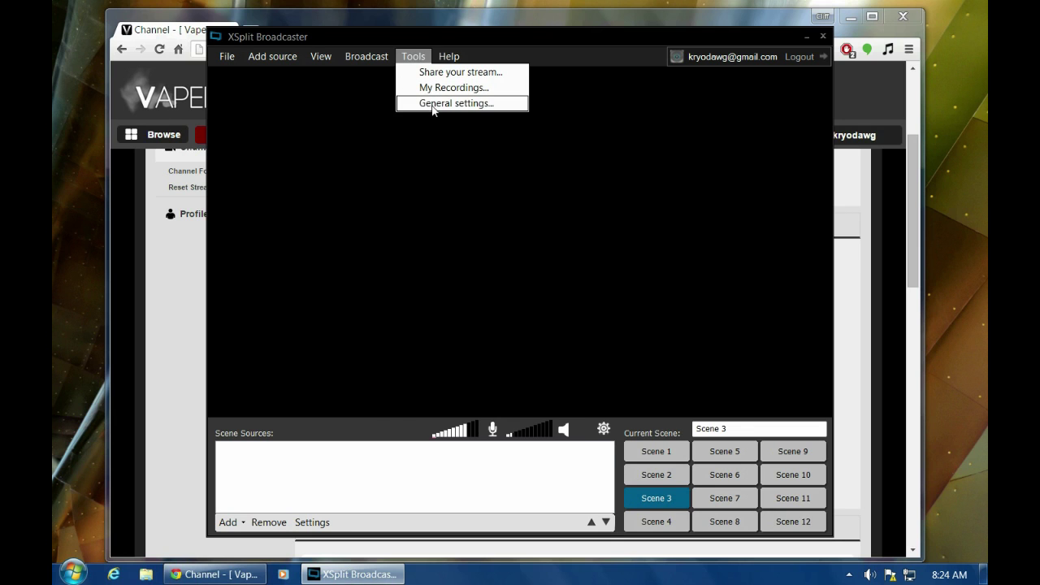
{"action": "left_click", "coordinate": [432, 104]}
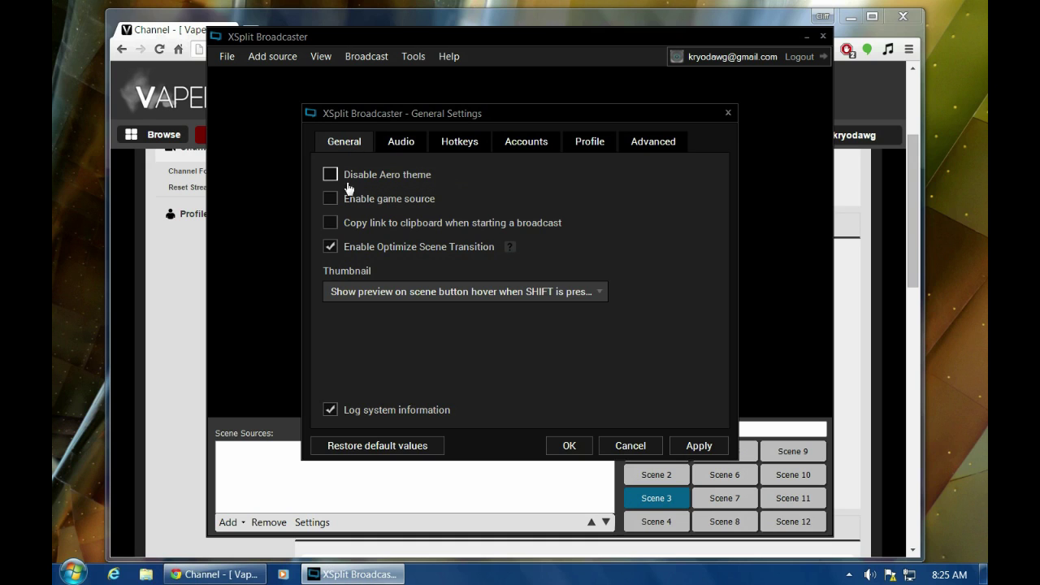
{"action": "left_click", "coordinate": [428, 291]}
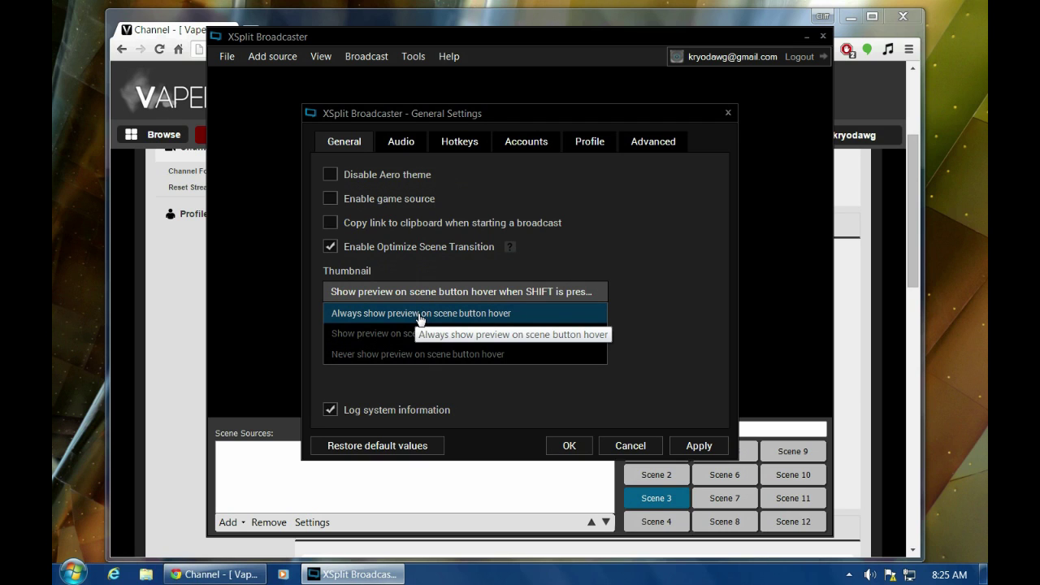
{"action": "left_click", "coordinate": [421, 315]}
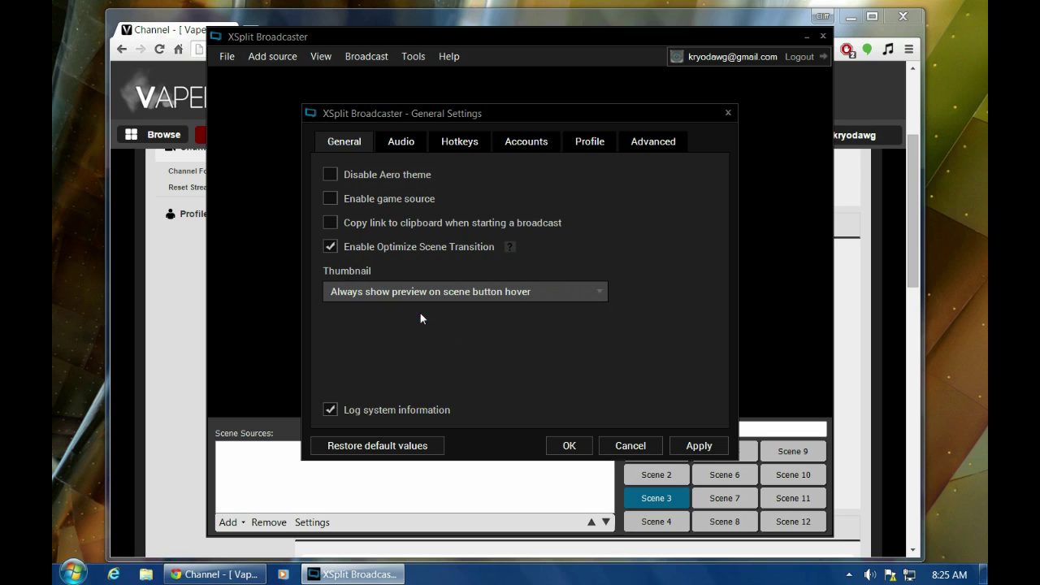
{"action": "left_click", "coordinate": [697, 444]}
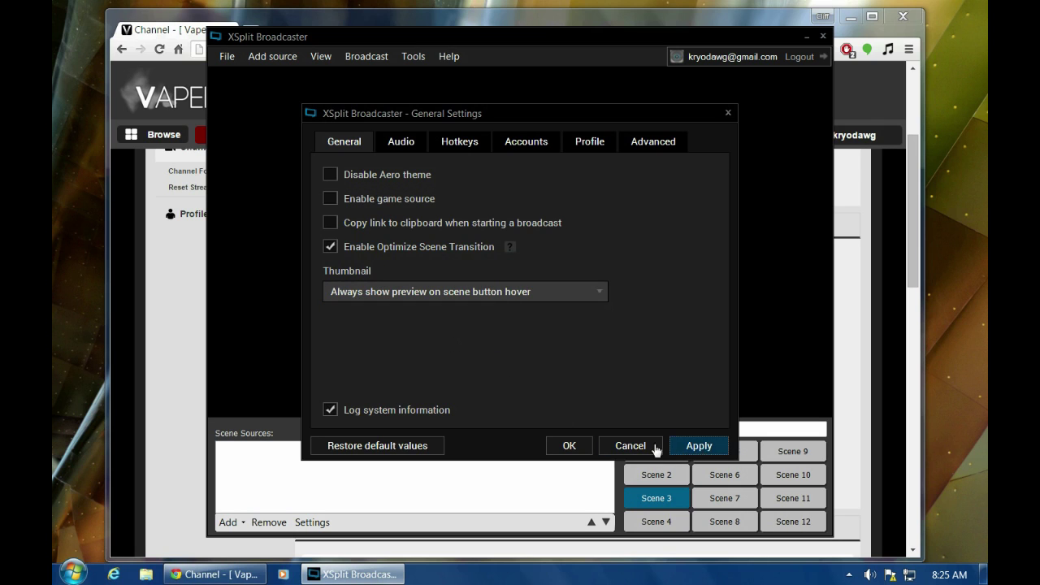
{"action": "left_click", "coordinate": [573, 445]}
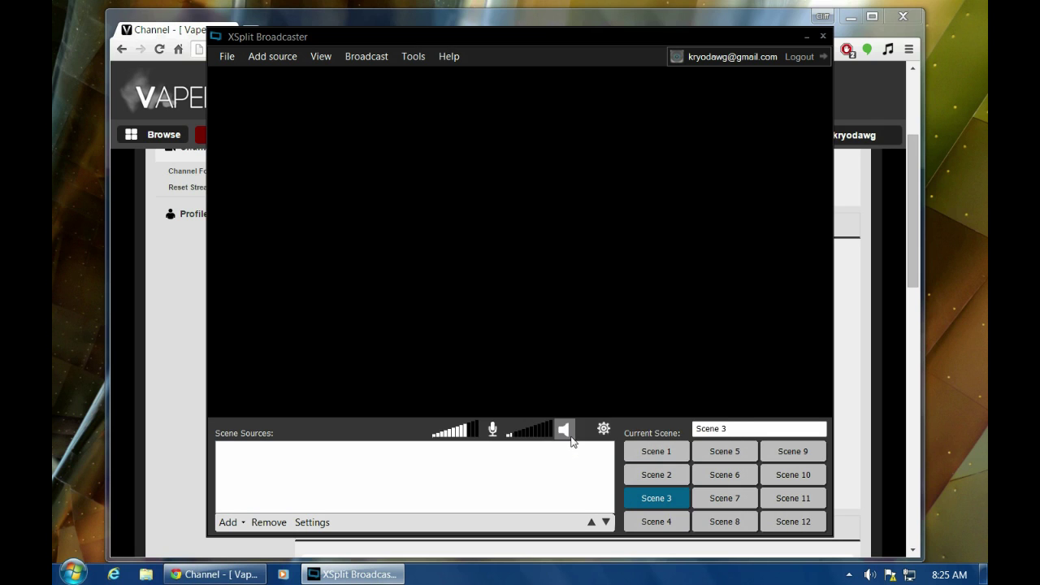
{"action": "mouse_move", "coordinate": [639, 480]}
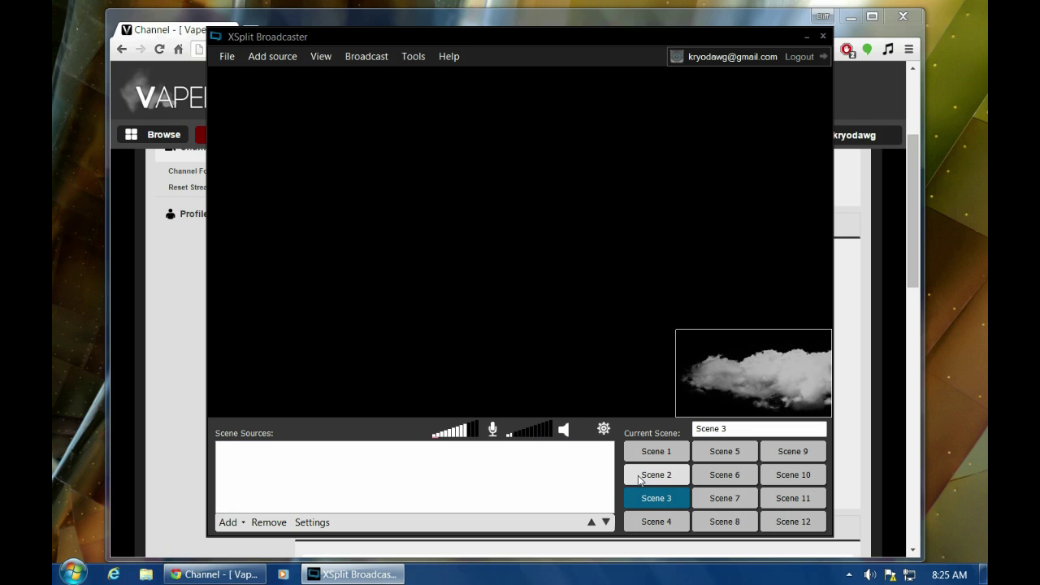
Change Thumbnail to 'Show preview on scene button hover when SHIFT is pressed', apply and save
{"action": "mouse_move", "coordinate": [639, 454]}
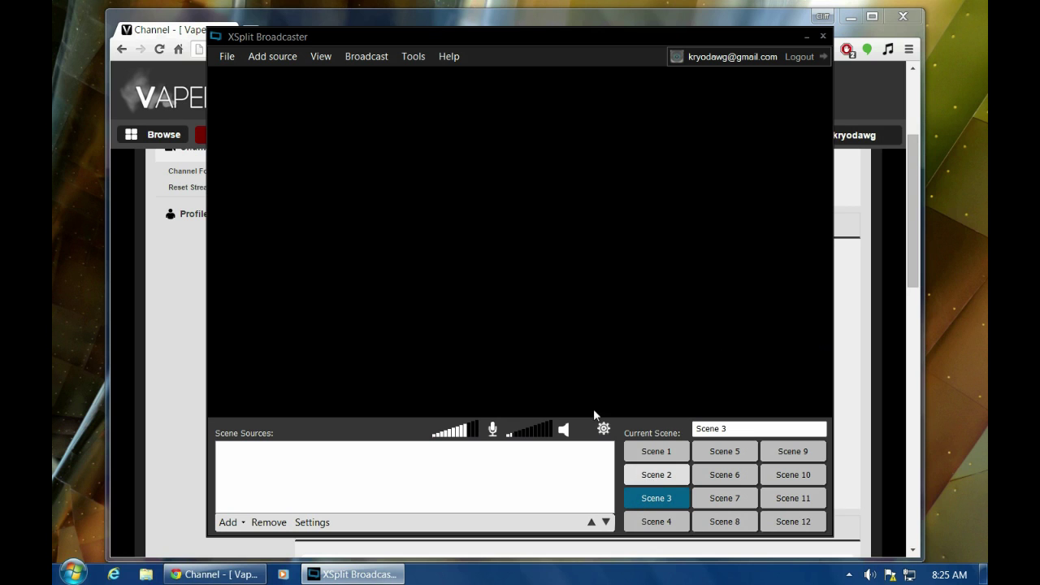
{"action": "left_click", "coordinate": [408, 58]}
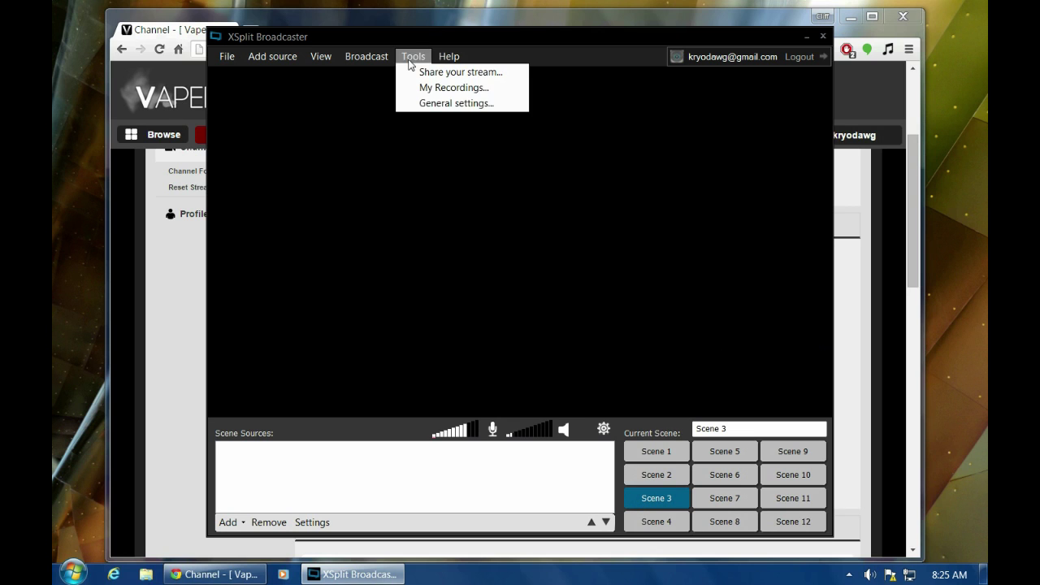
{"action": "left_click", "coordinate": [422, 104]}
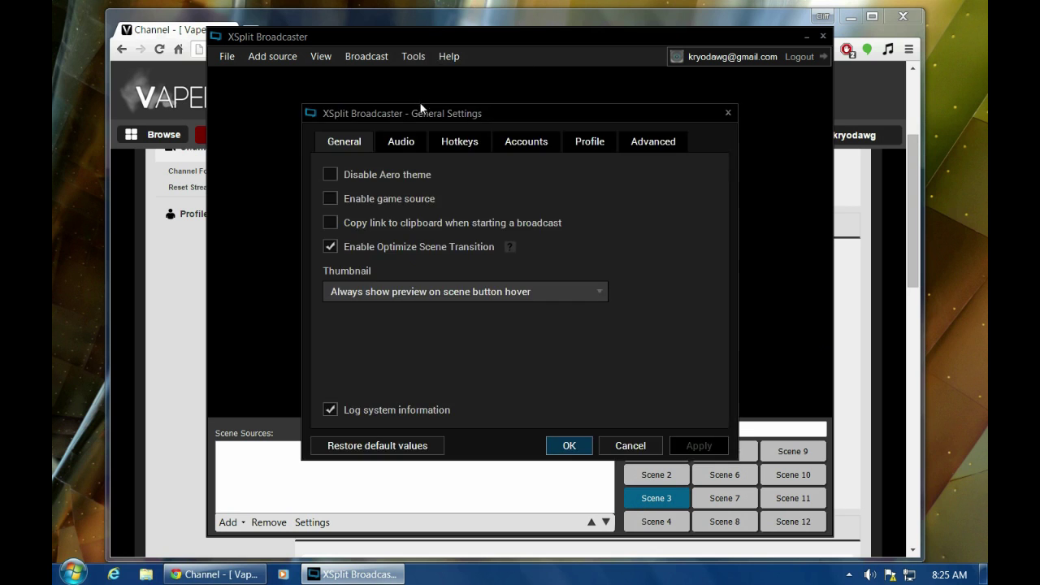
{"action": "left_click", "coordinate": [409, 295]}
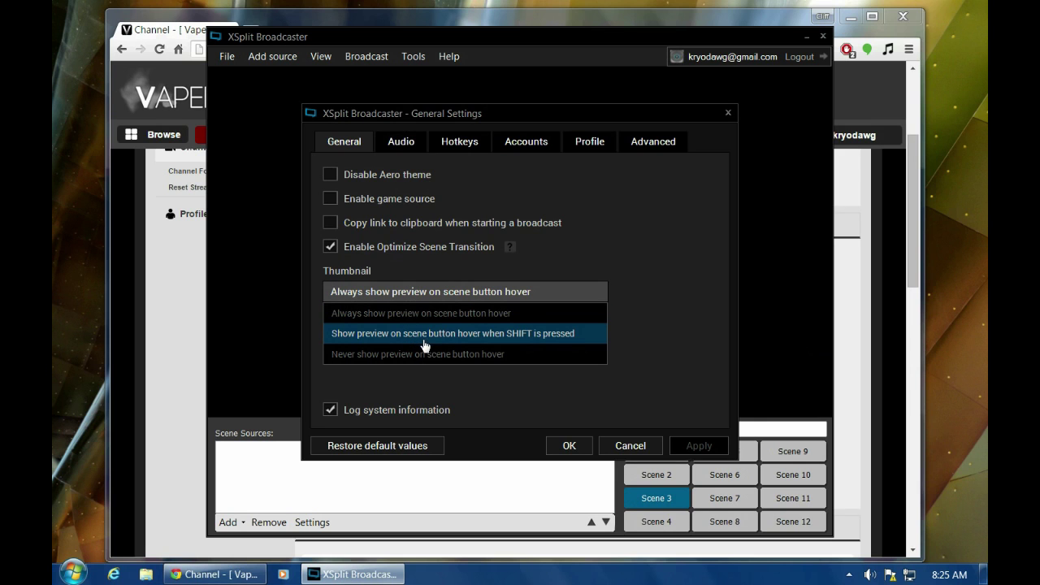
{"action": "left_click", "coordinate": [479, 335]}
{"action": "left_click", "coordinate": [695, 444]}
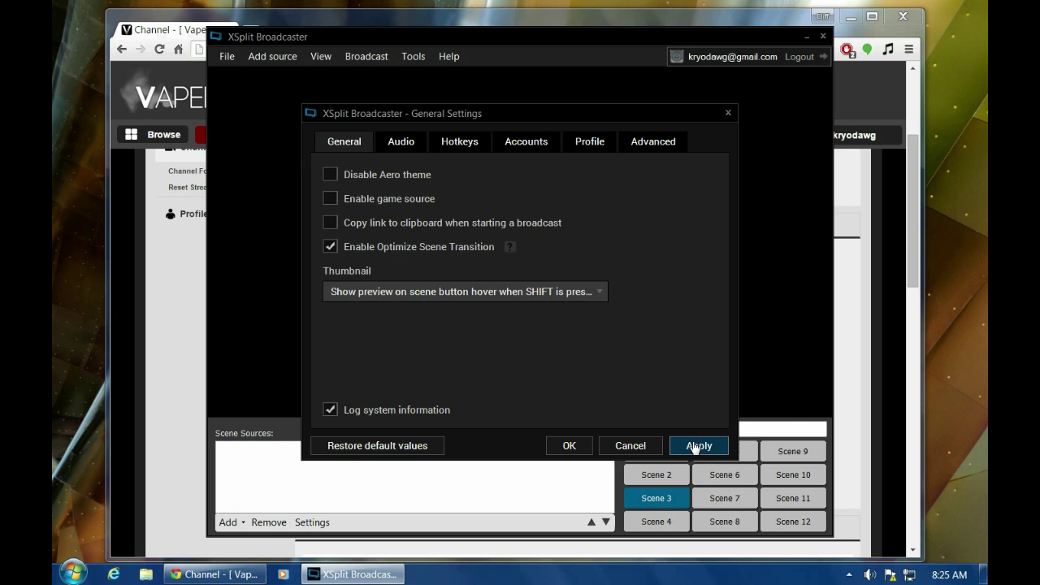
{"action": "left_click", "coordinate": [567, 444]}
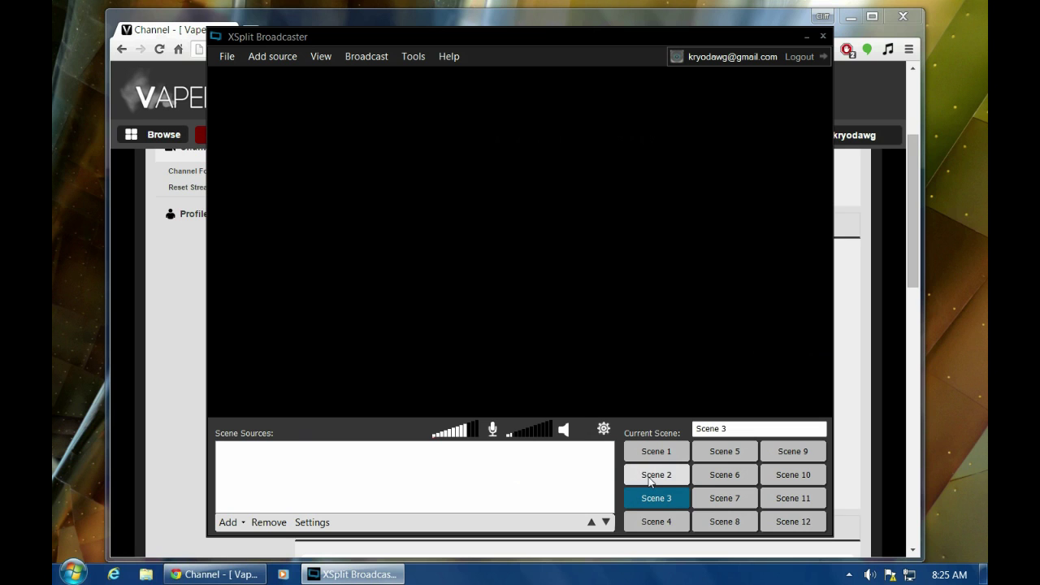
{"action": "mouse_move", "coordinate": [647, 458]}
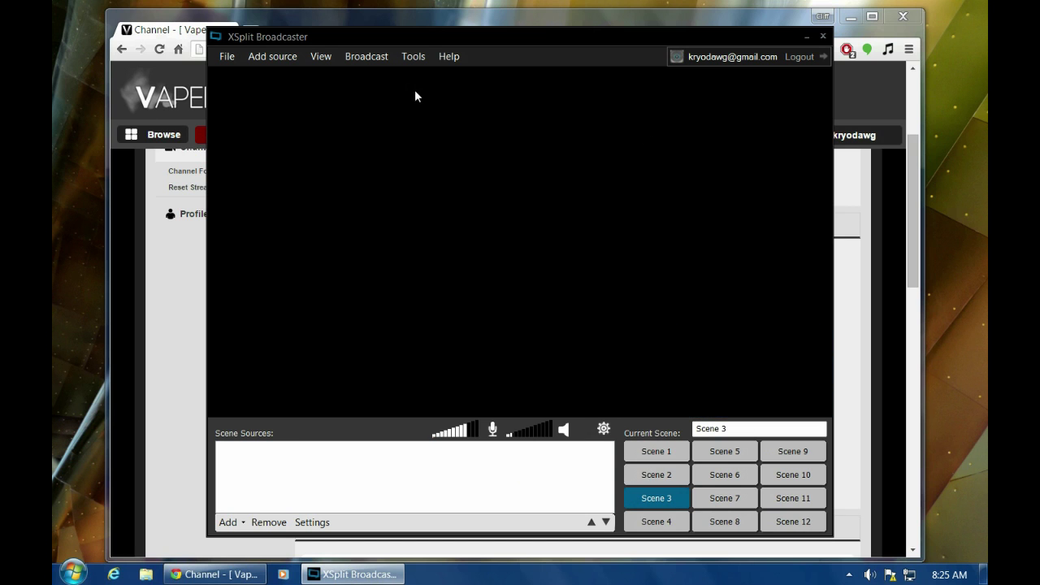
{"action": "left_click", "coordinate": [413, 57]}
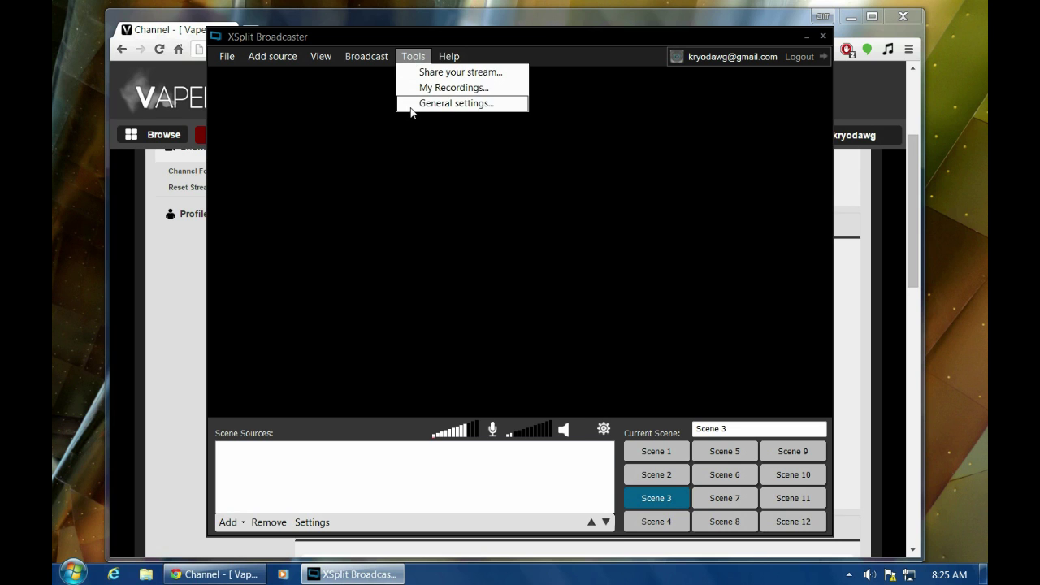
Set the general settings' scene thumbnail preview to Never show
{"action": "left_click", "coordinate": [411, 104]}
{"action": "left_click", "coordinate": [428, 292]}
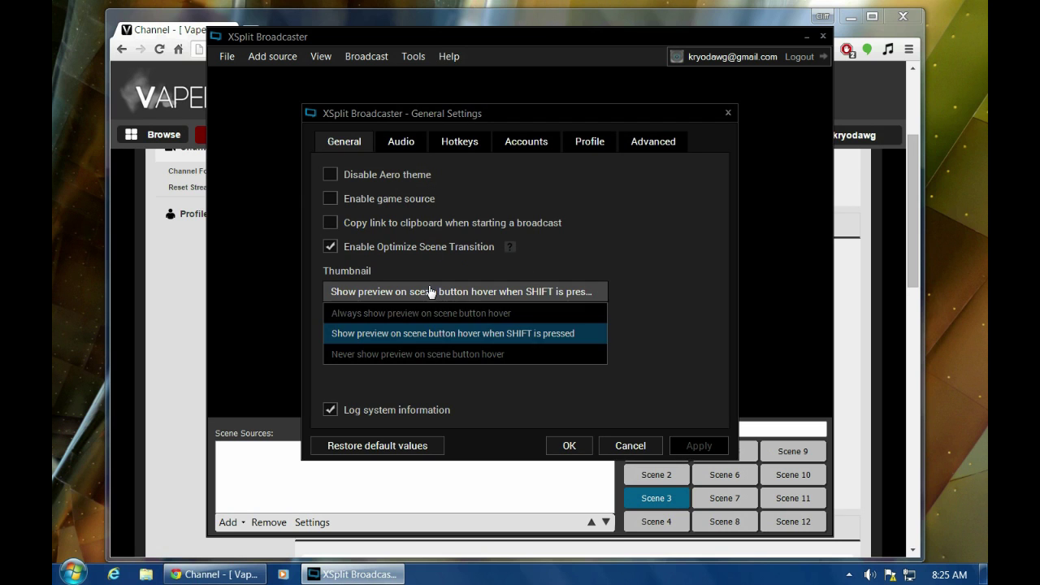
{"action": "left_click", "coordinate": [421, 355]}
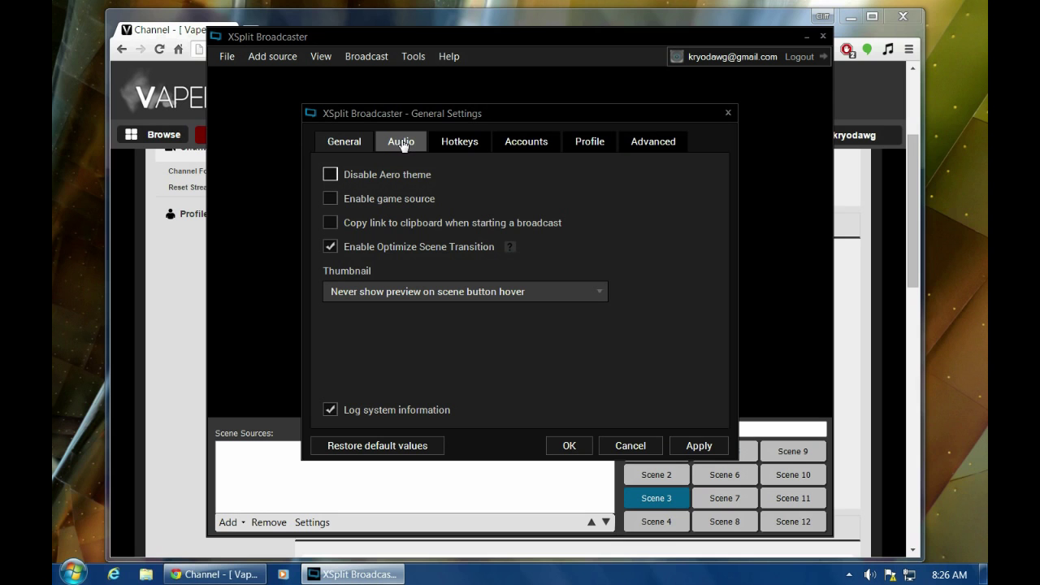
Review the audio devices, keeping None for Audio Preview and checking the microphone list
{"action": "left_click", "coordinate": [402, 146]}
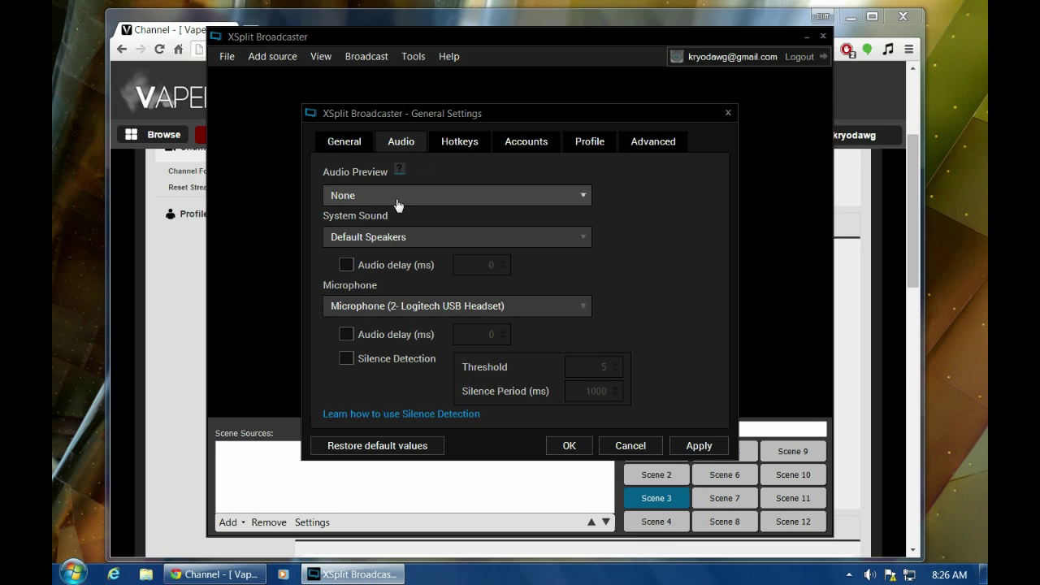
{"action": "left_click", "coordinate": [399, 203]}
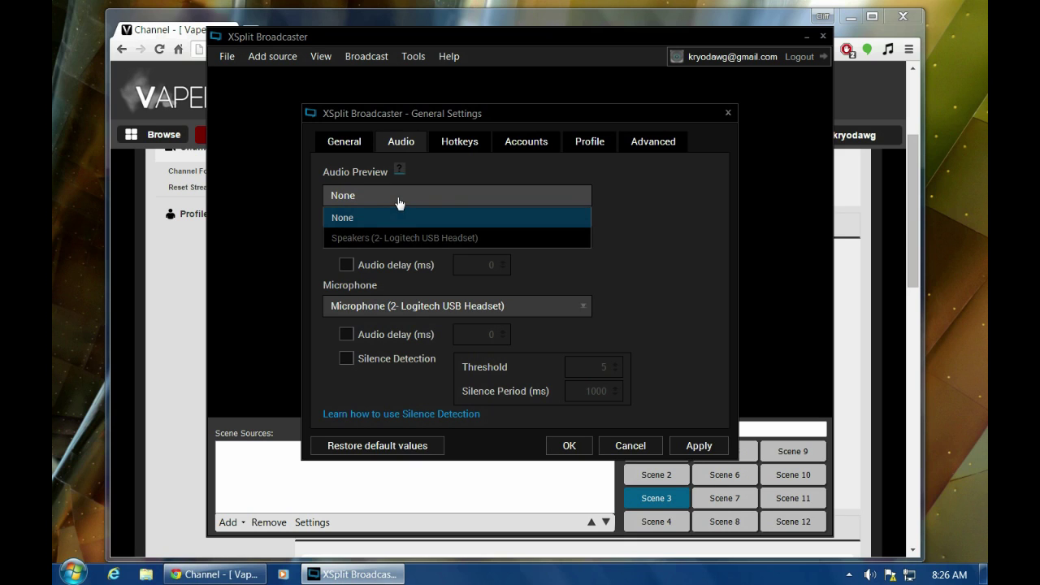
{"action": "left_click", "coordinate": [433, 176]}
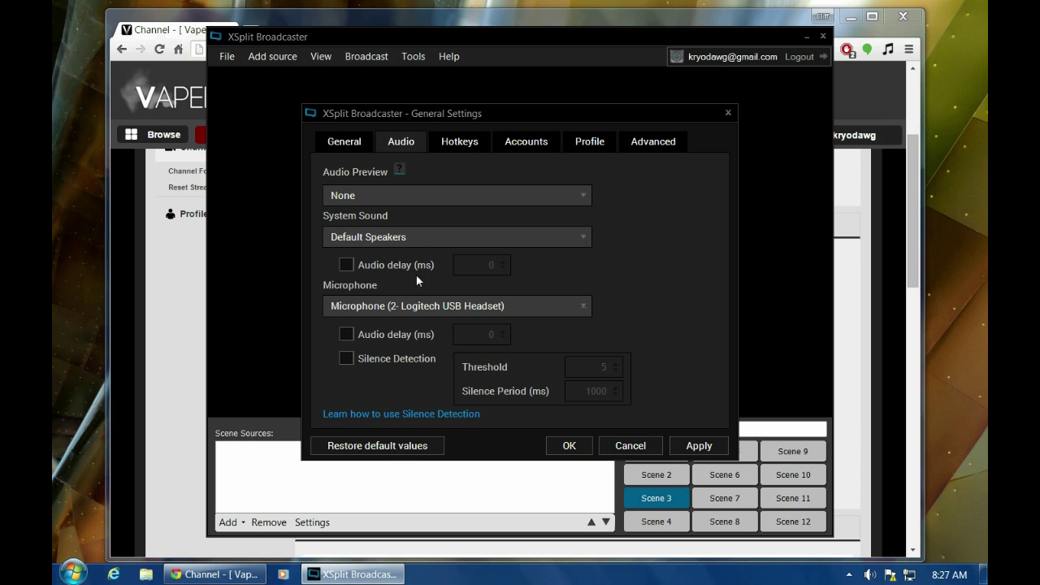
{"action": "left_click", "coordinate": [410, 307]}
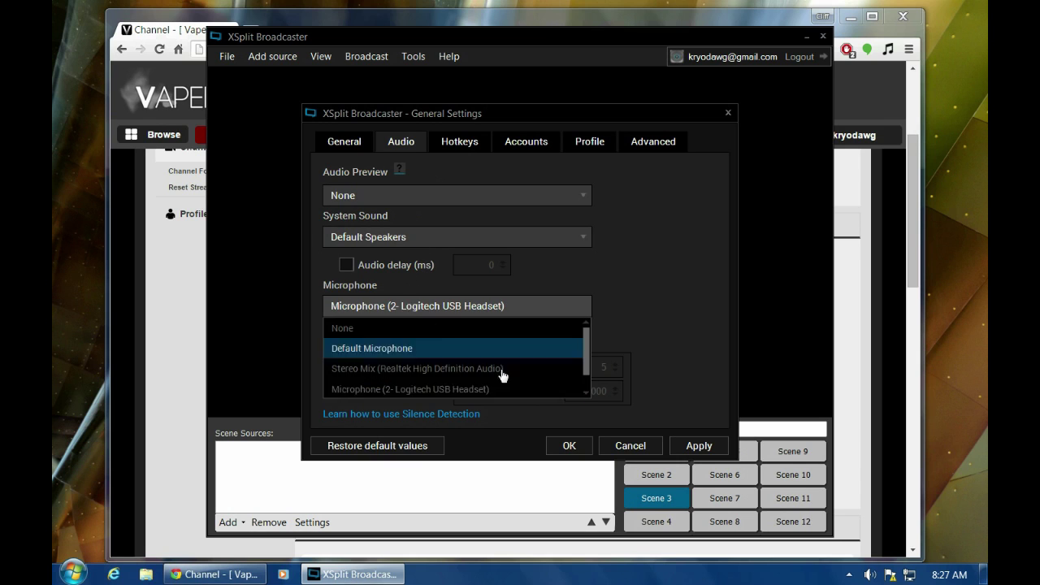
{"action": "scroll", "coordinate": [585, 363], "scroll_direction": "down", "scroll_amount": 1}
{"action": "scroll", "coordinate": [585, 363], "scroll_direction": "up", "scroll_amount": 1}
Close the settings without saving any changes
{"action": "key", "text": "Escape"}
{"action": "key", "text": "Escape"}
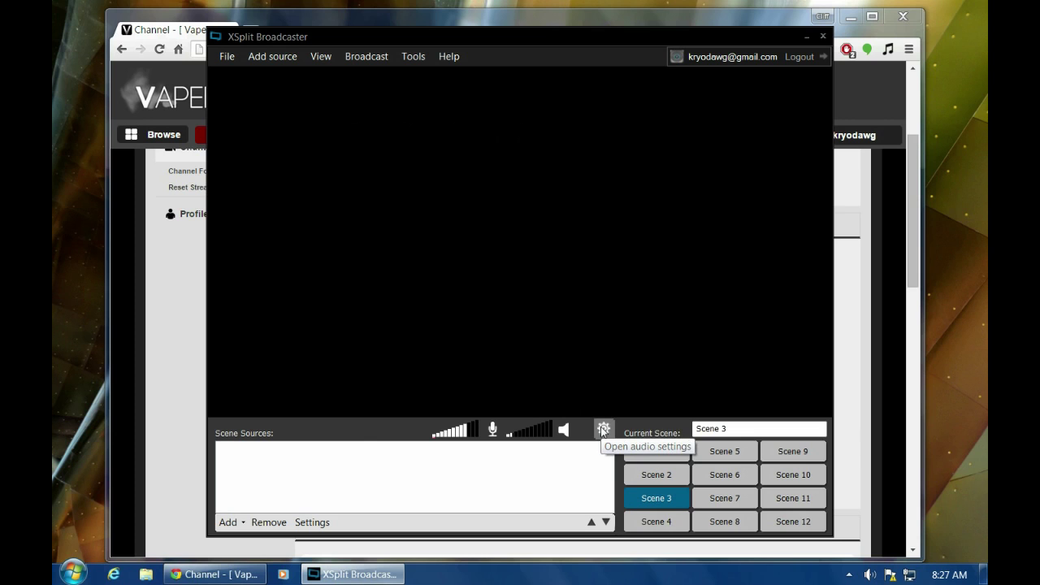
{"action": "left_click", "coordinate": [603, 429]}
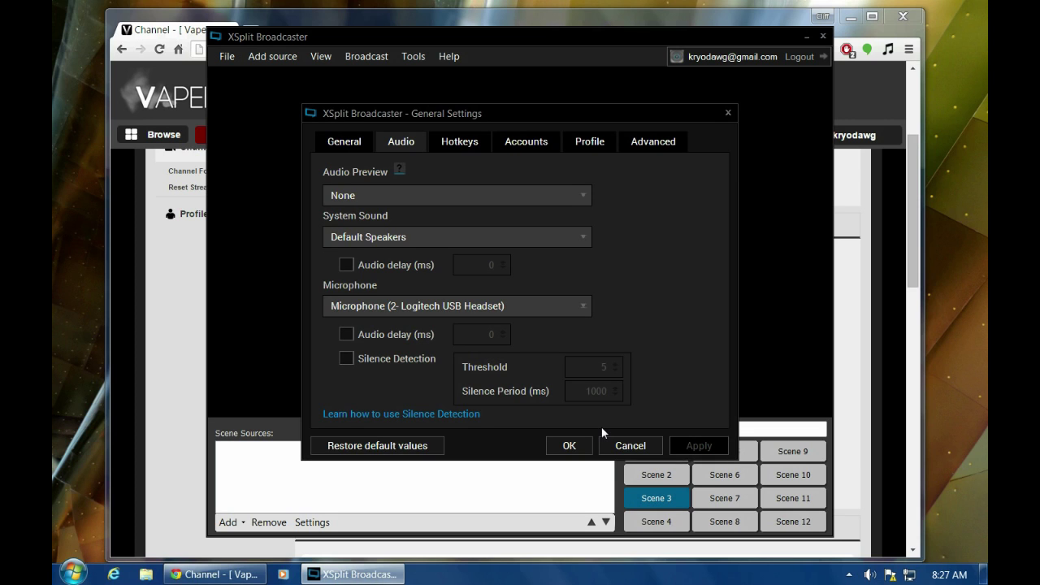
{"action": "left_click", "coordinate": [629, 445]}
{"action": "left_click", "coordinate": [599, 431]}
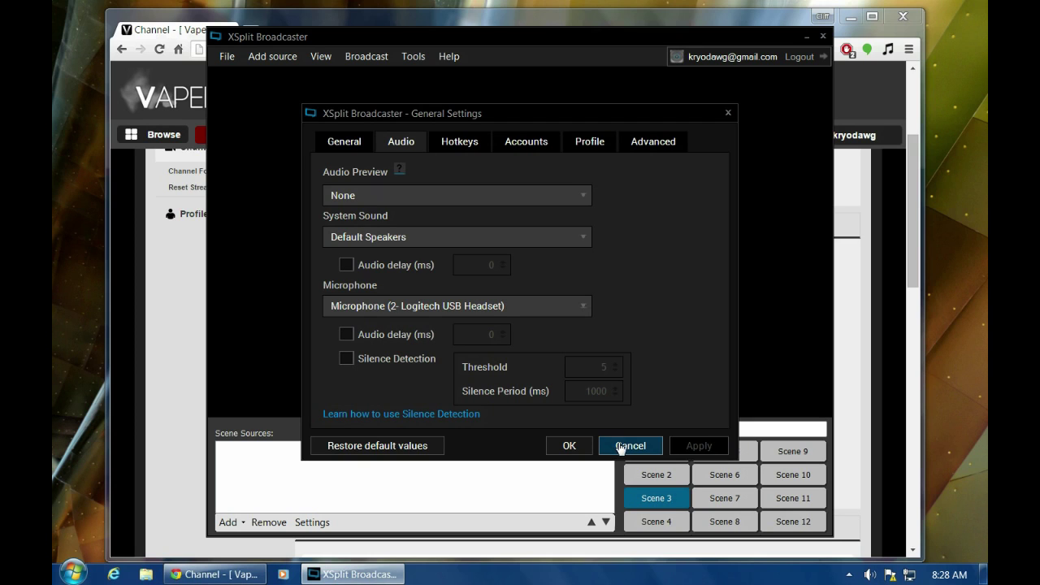
{"action": "left_click", "coordinate": [621, 446]}
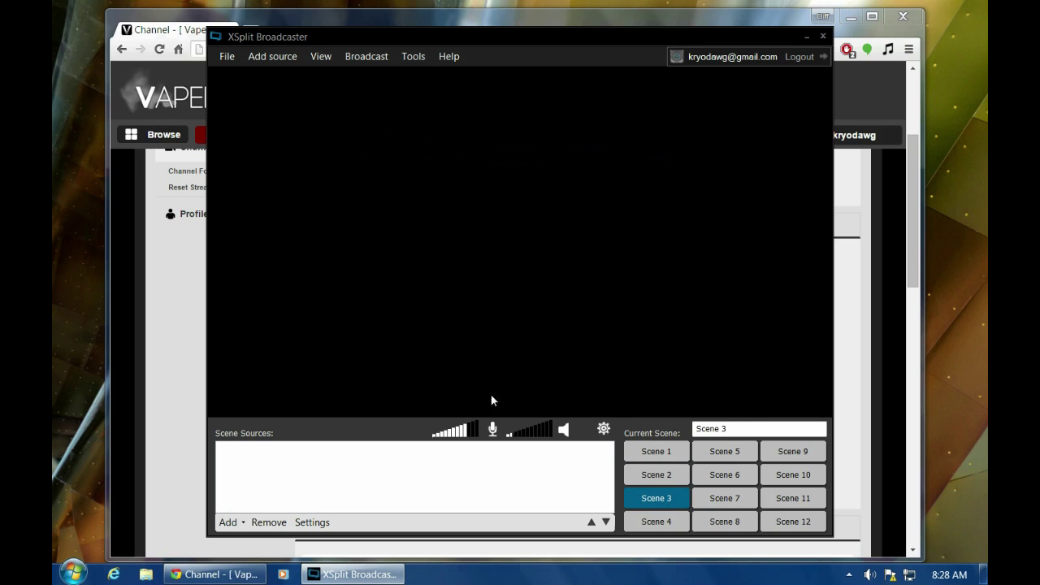
Lower the mic volume a few steps, toggle its mute, raise the speakers near full, then mute them
{"action": "left_click", "coordinate": [467, 437]}
{"action": "left_click", "coordinate": [462, 430]}
{"action": "mouse_move", "coordinate": [462, 431]}
{"action": "left_mouse_down"}
{"action": "mouse_move", "coordinate": [451, 433]}
{"action": "mouse_move", "coordinate": [465, 431]}
{"action": "left_mouse_up"}
{"action": "left_click", "coordinate": [489, 429]}
{"action": "left_click", "coordinate": [492, 429]}
{"action": "mouse_move", "coordinate": [506, 438]}
{"action": "left_mouse_down"}
{"action": "mouse_move", "coordinate": [546, 443]}
{"action": "mouse_move", "coordinate": [509, 441]}
{"action": "left_mouse_up"}
{"action": "left_click", "coordinate": [563, 430]}
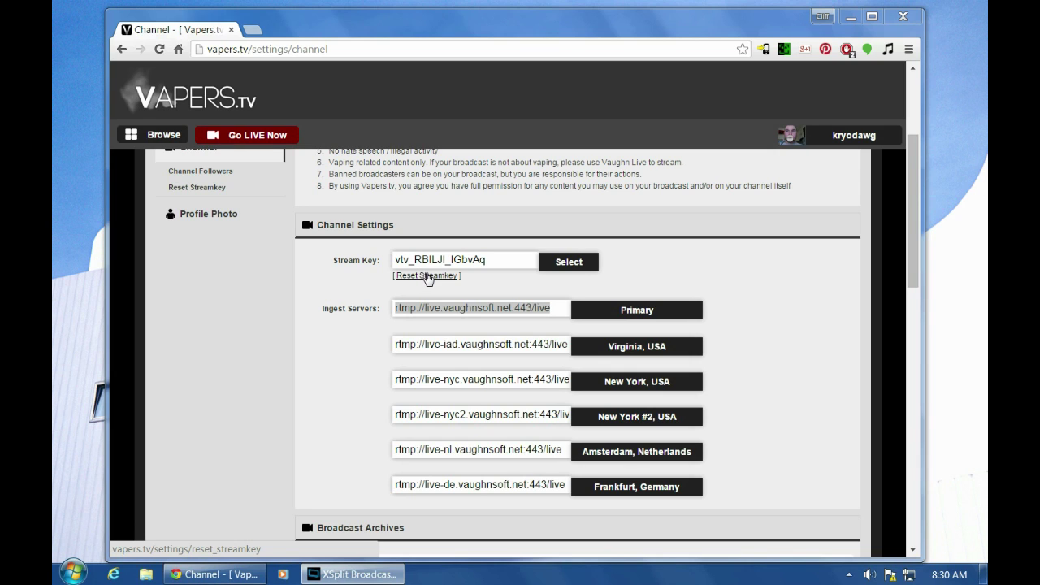
Go to the Vapers.tv Reset Streamkey form from the link under the Stream Key field
{"action": "left_click", "coordinate": [425, 276]}
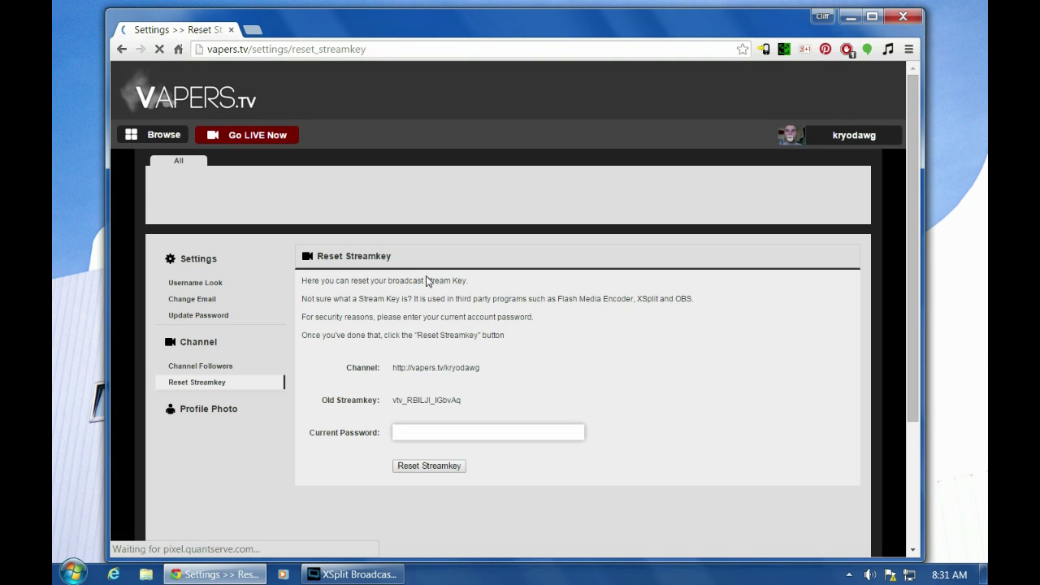
{"action": "scroll", "coordinate": [442, 329], "scroll_direction": "down", "scroll_amount": 1}
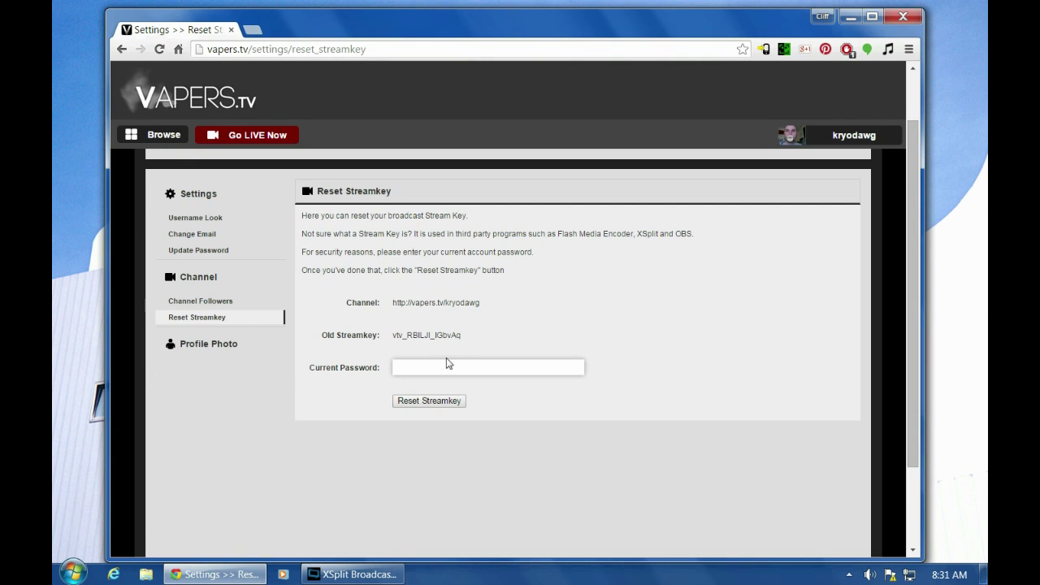